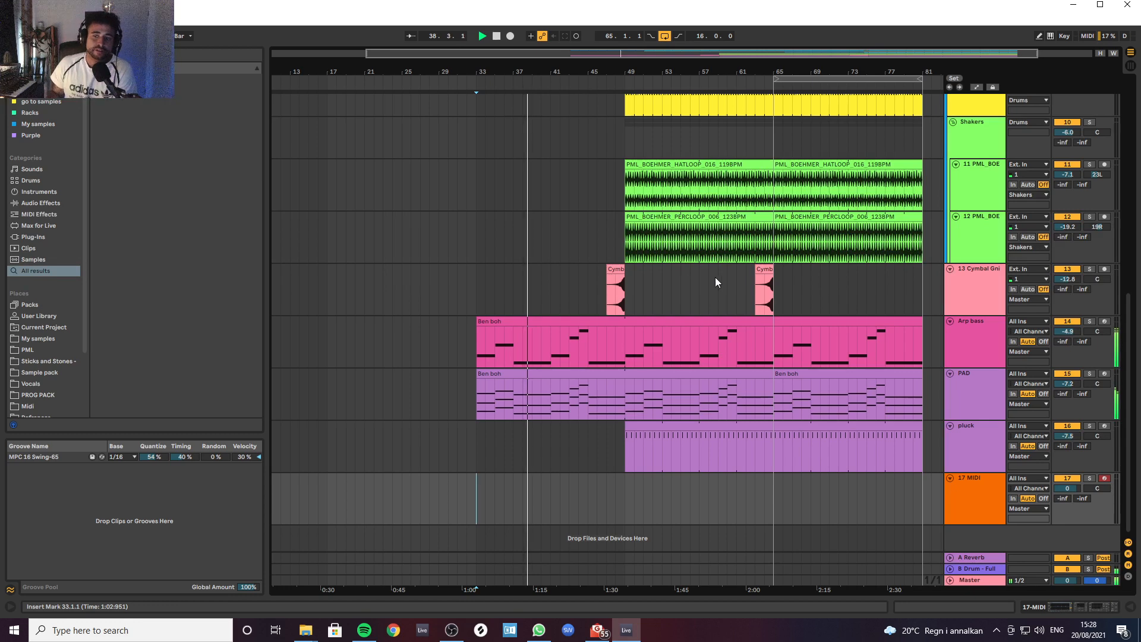
Step: Find the Diva(x64) synth in the browser, load it onto the empty 17 MIDI track, and close the plugin window
drag(747, 81, 747, 72)
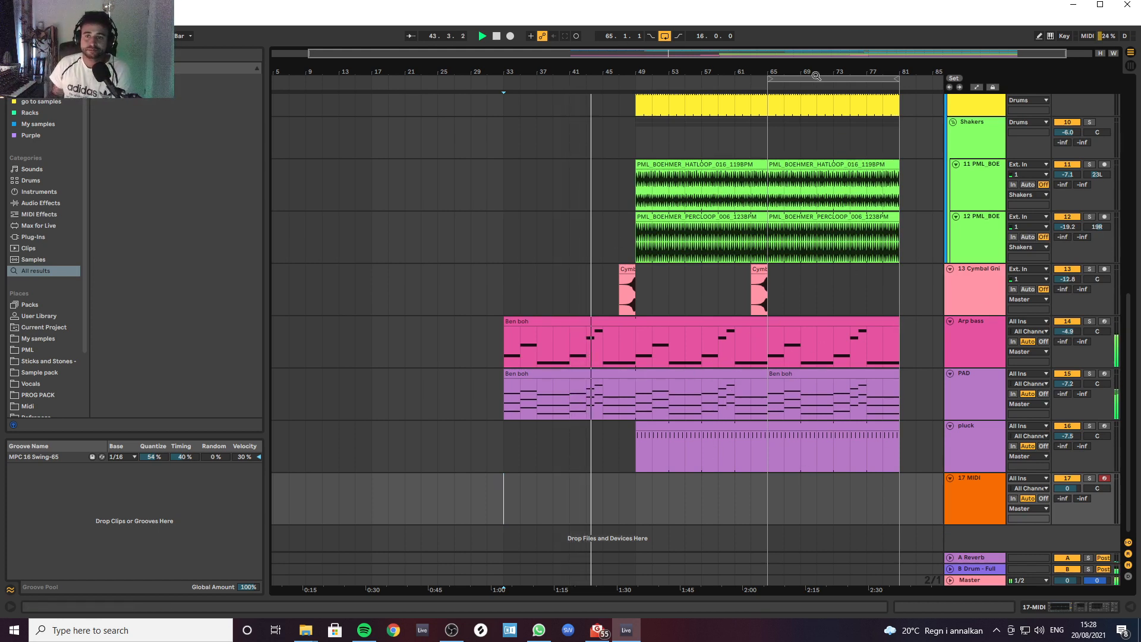
key(minus)
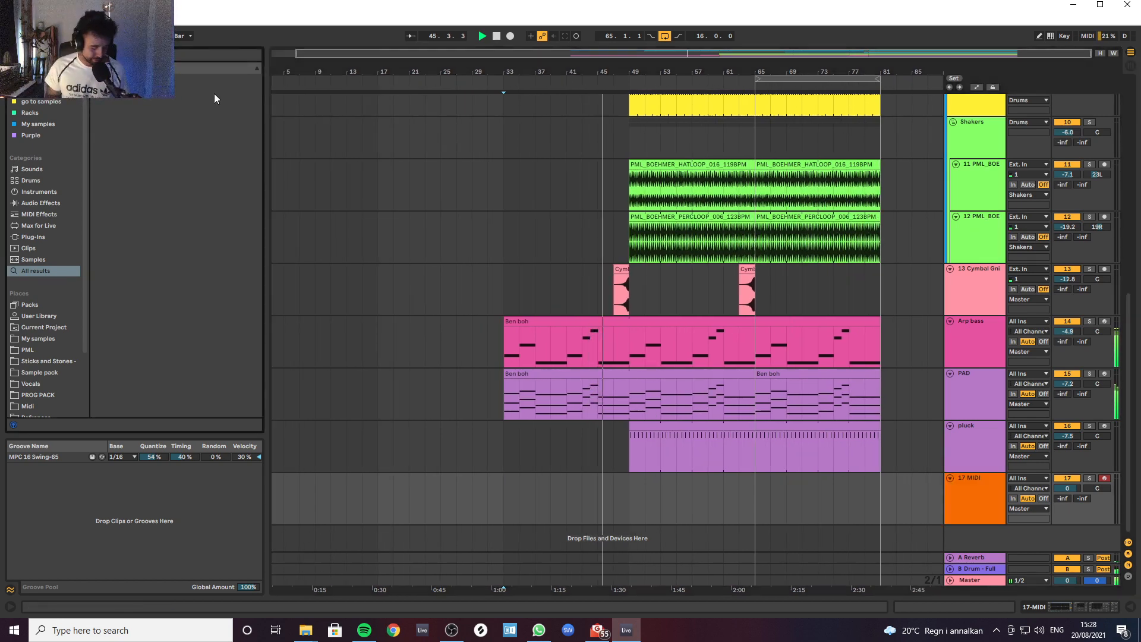
key(ctrl+f)
text(diva)
double_click(120, 158)
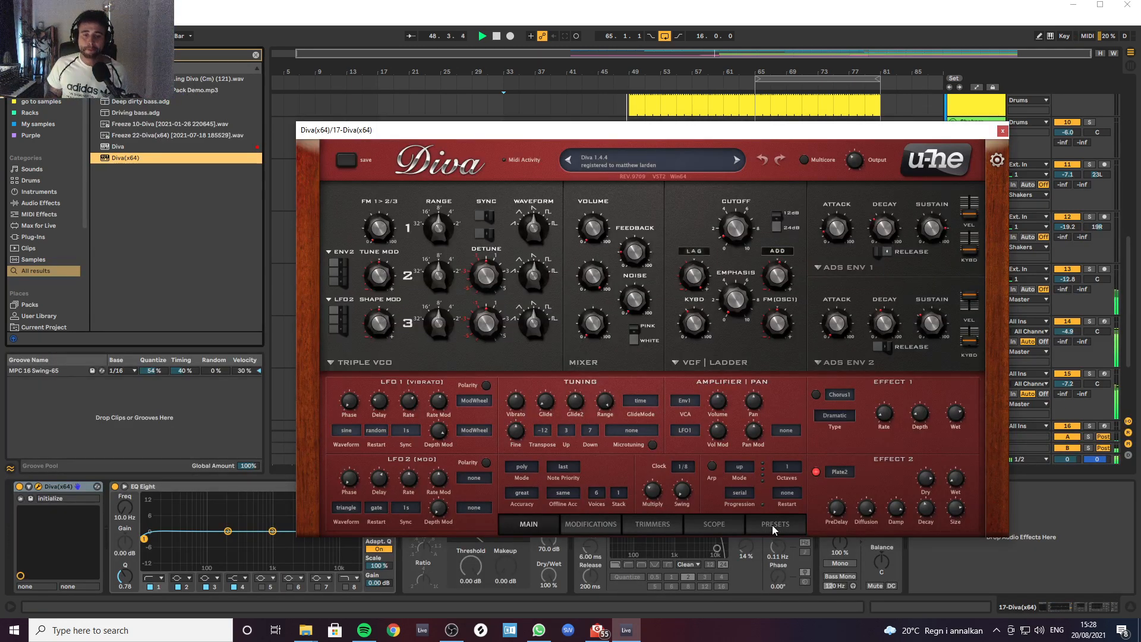
click(1003, 130)
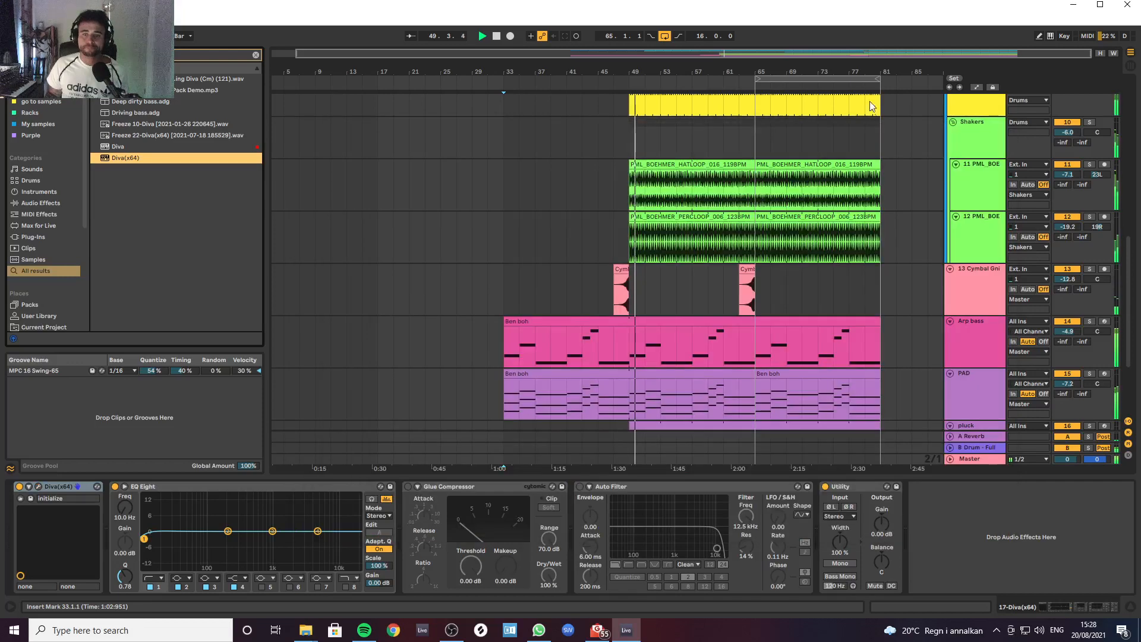
Step: Stop playback and select the empty range from bar 65 to bar 81 on the Diva track
scroll(871, 106, up, 3)
scroll(740, 372, down, 2)
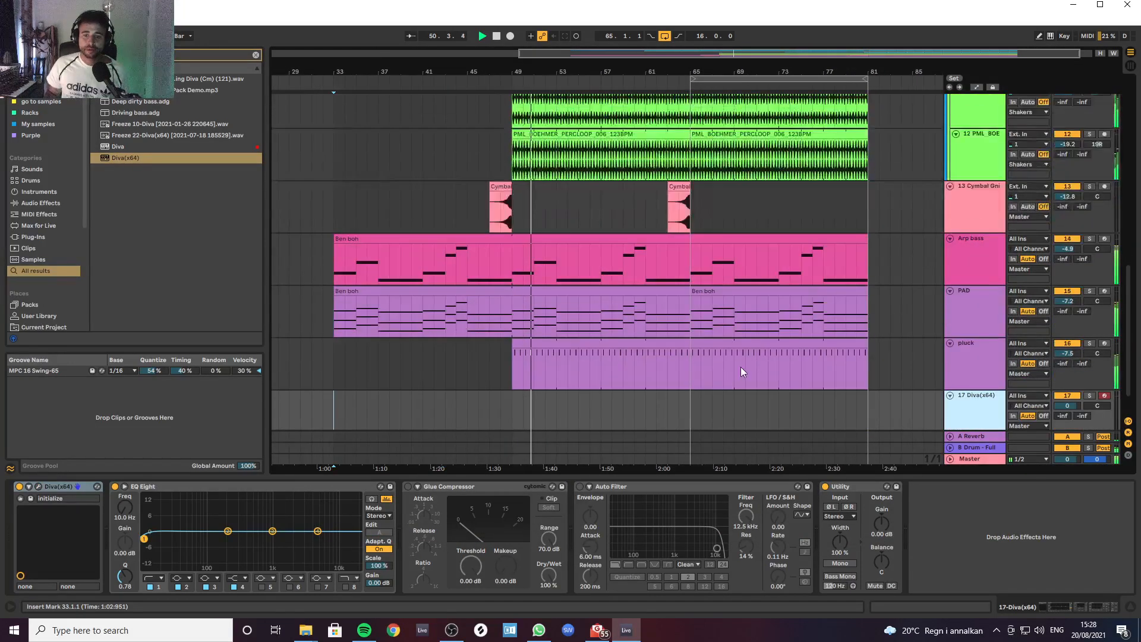
scroll(742, 365, down, 2)
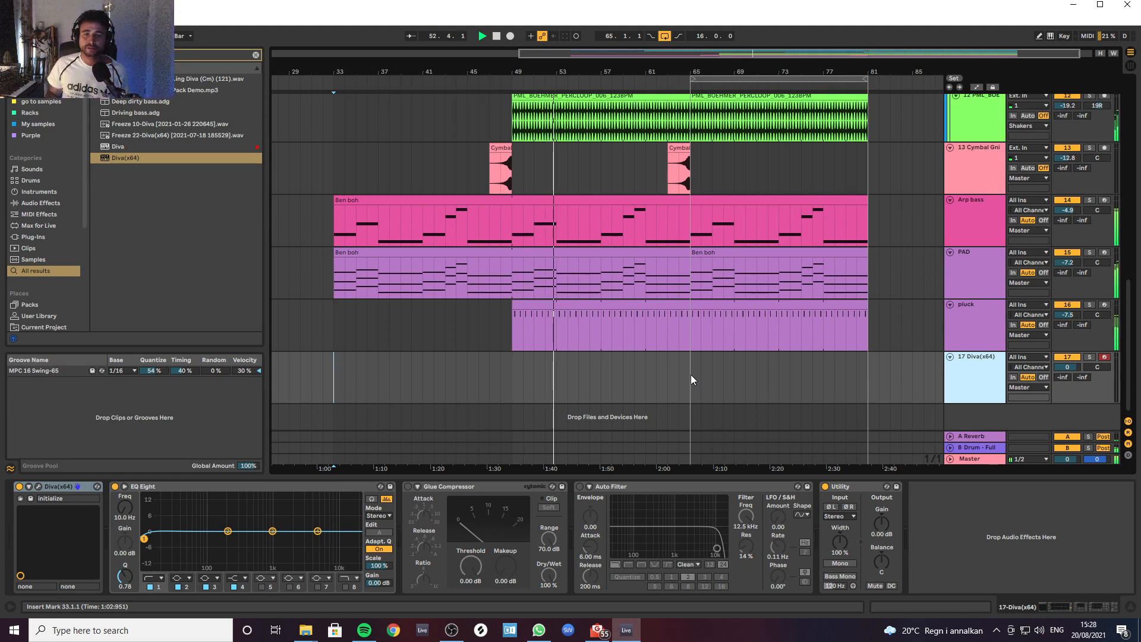
key(space)
drag(689, 375, 867, 371)
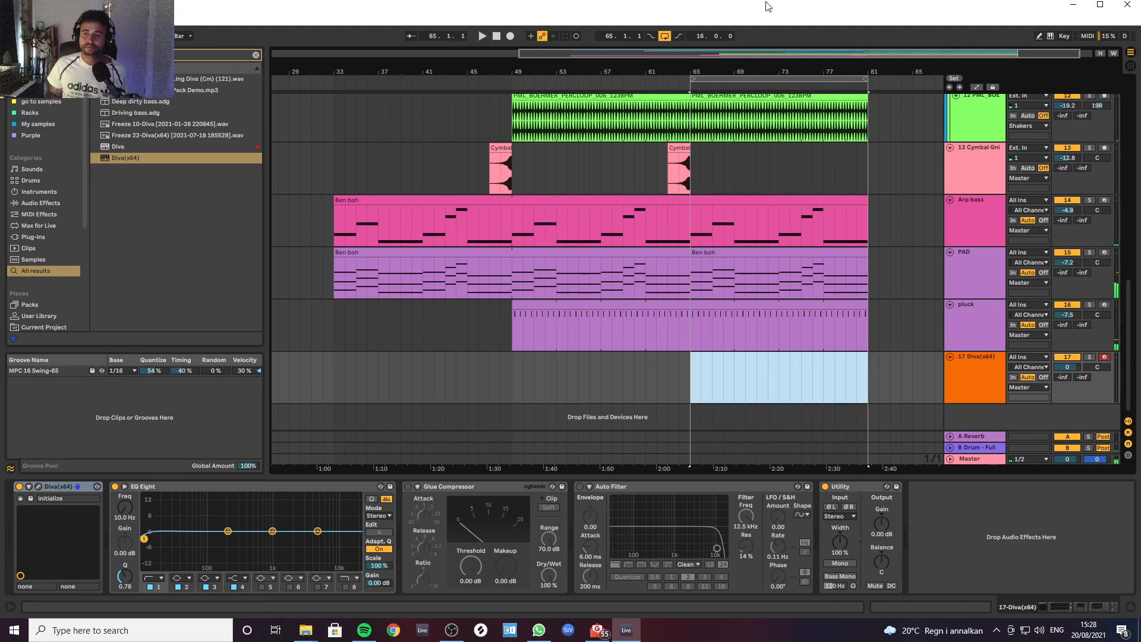
drag(896, 70, 851, 78)
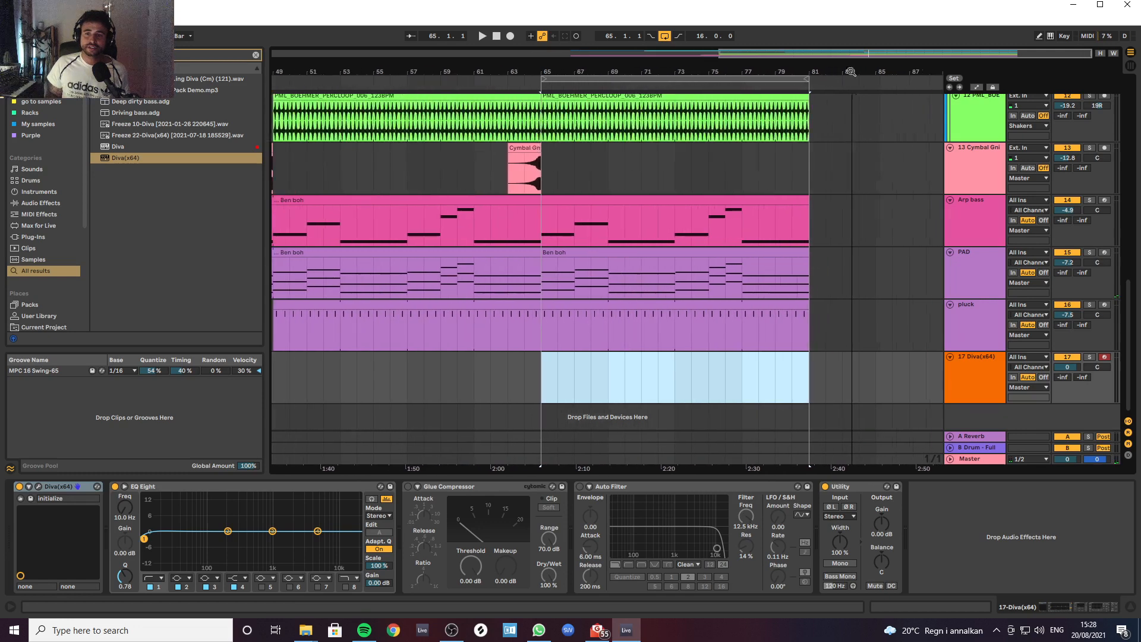
Step: Reselect bars 65 to 81 on the Diva track, make that track active, and start playback from bar 65
click(970, 384)
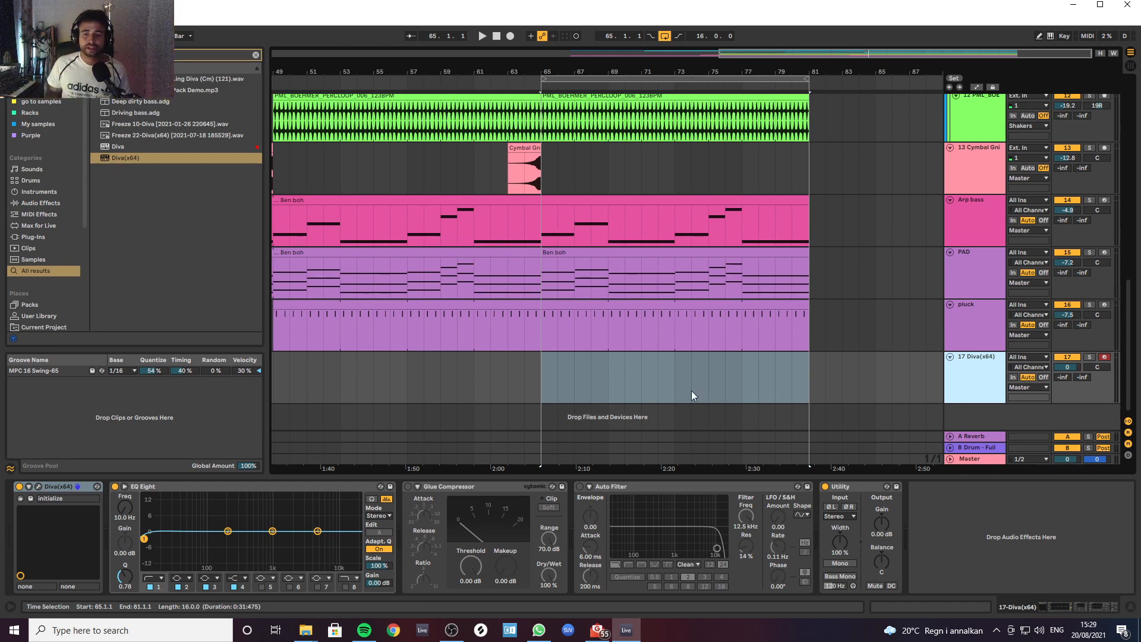
drag(543, 387, 809, 380)
click(986, 392)
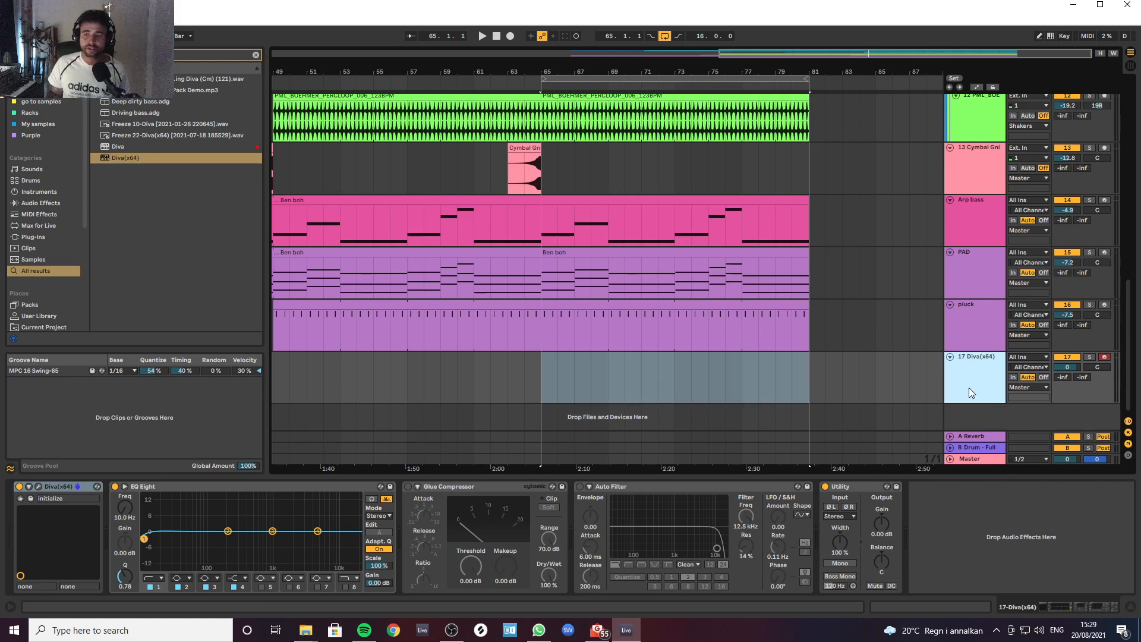
key(space)
click(955, 393)
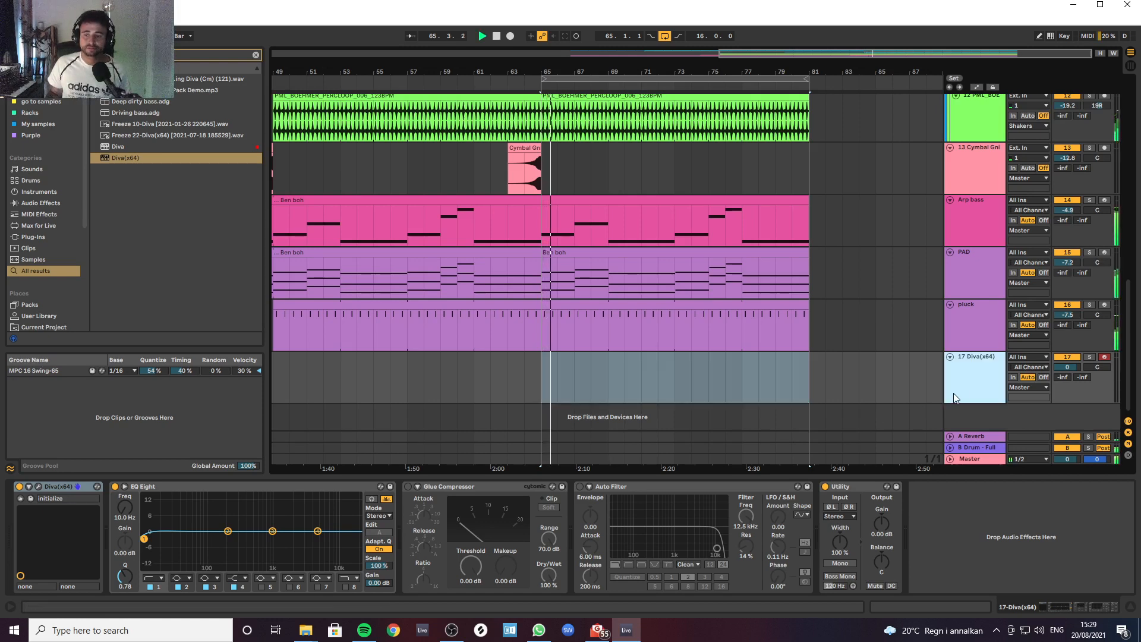
Step: In Diva, assign LFO2 as the second cutoff modulation source in place of Add, with a depth of about 48
click(39, 486)
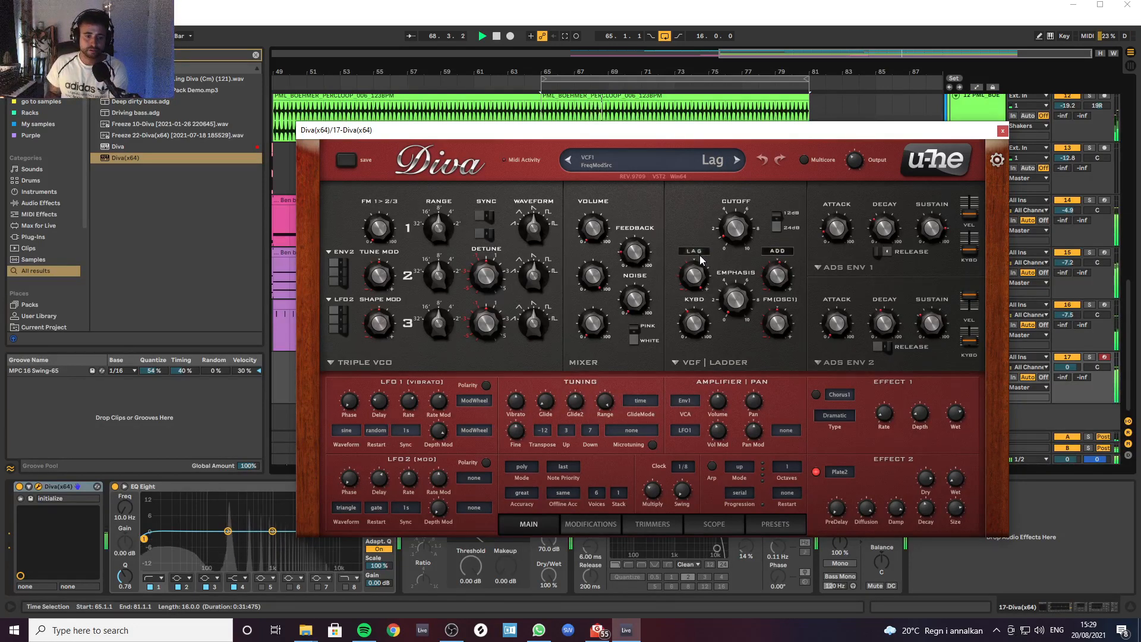
drag(695, 271, 696, 287)
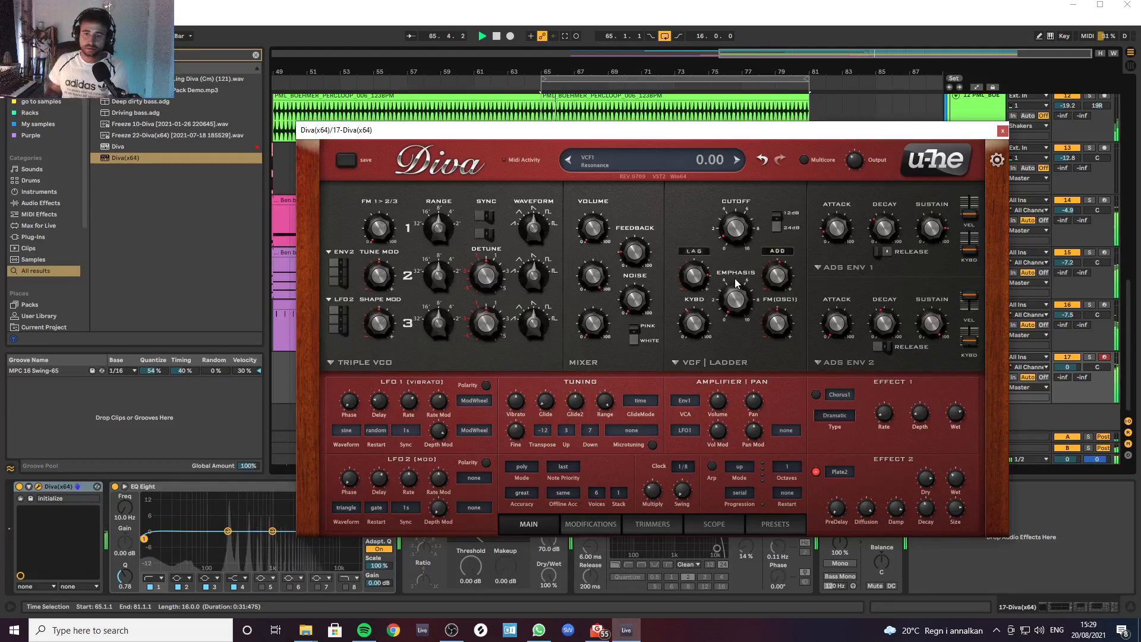
click(782, 254)
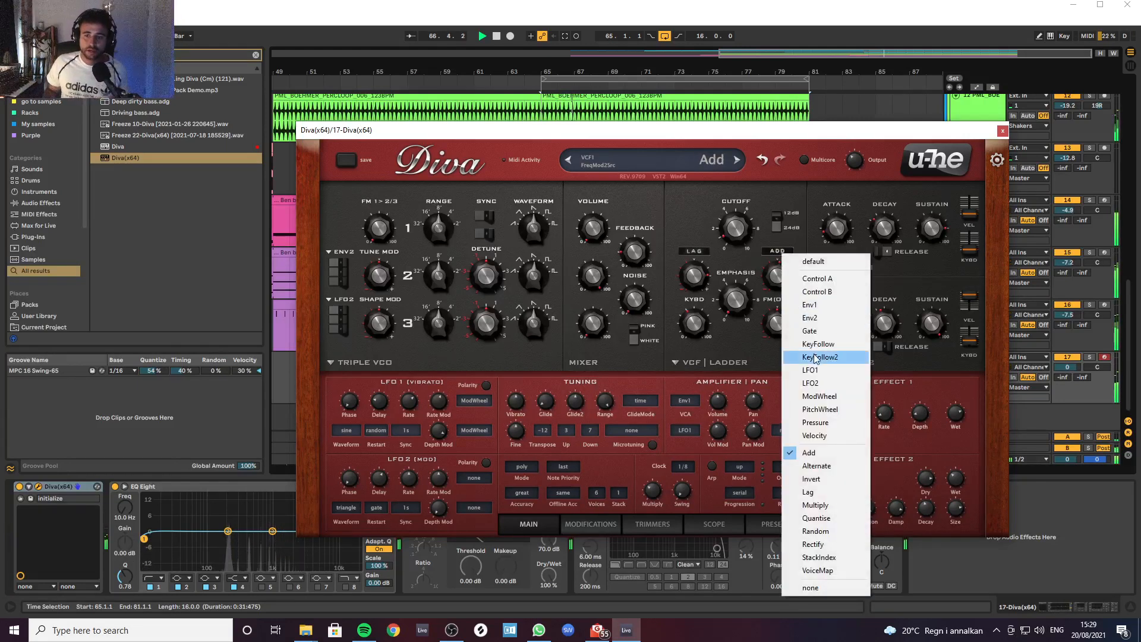
click(811, 382)
drag(784, 283, 782, 278)
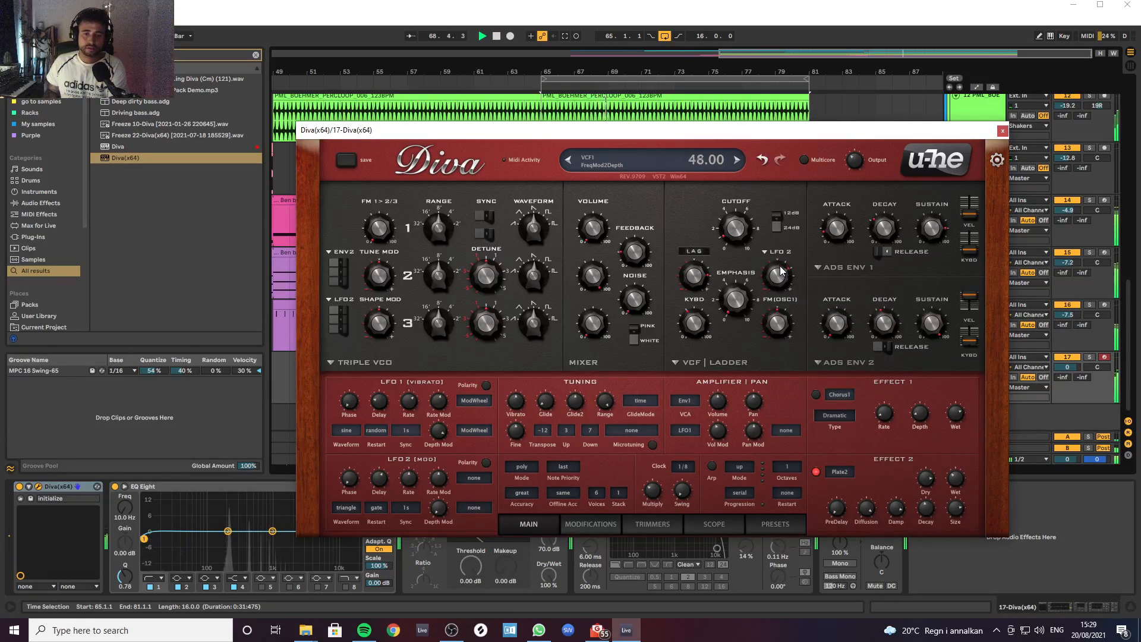
Step: Set Diva's LFO2 restart mode to sync and its sync rate to 1/8 dot, and adjust its delay
drag(380, 484, 381, 494)
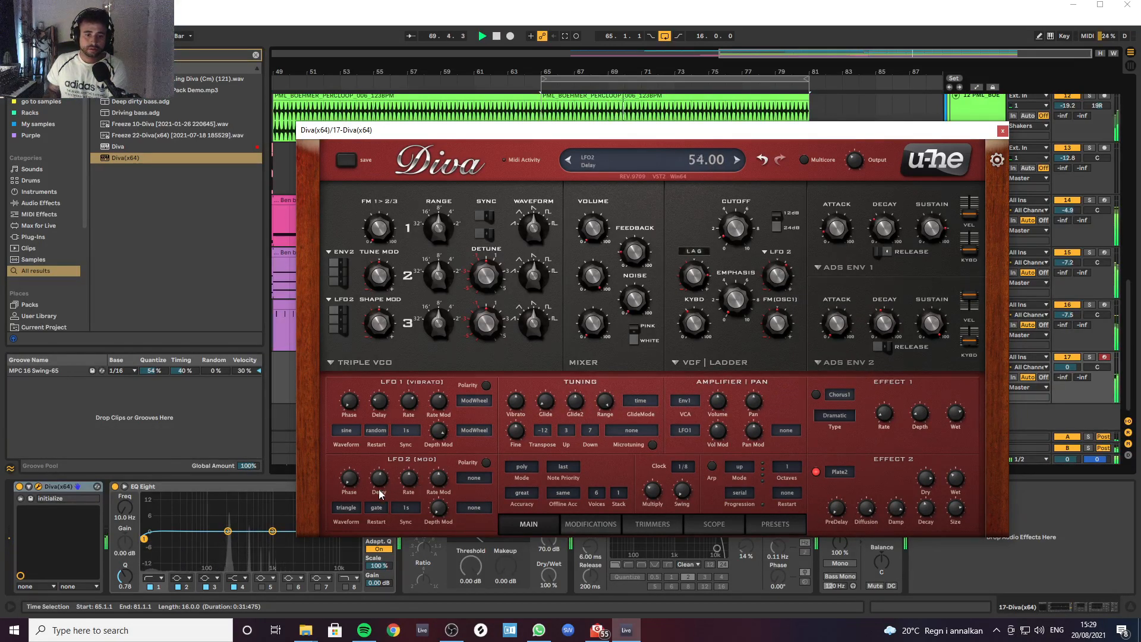
click(381, 504)
click(393, 516)
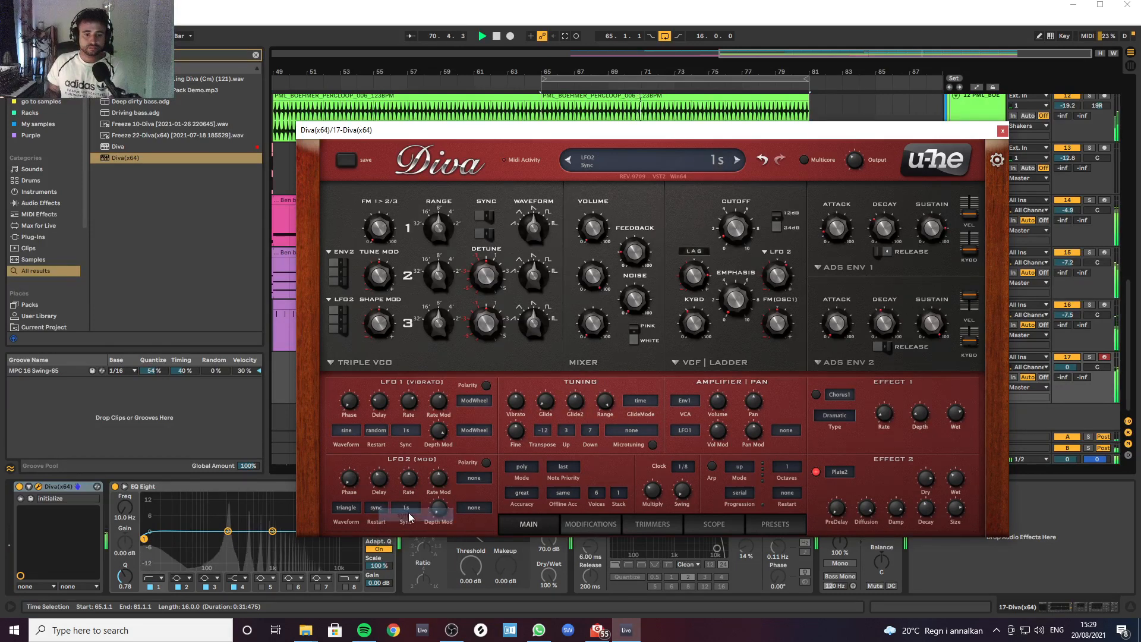
click(406, 508)
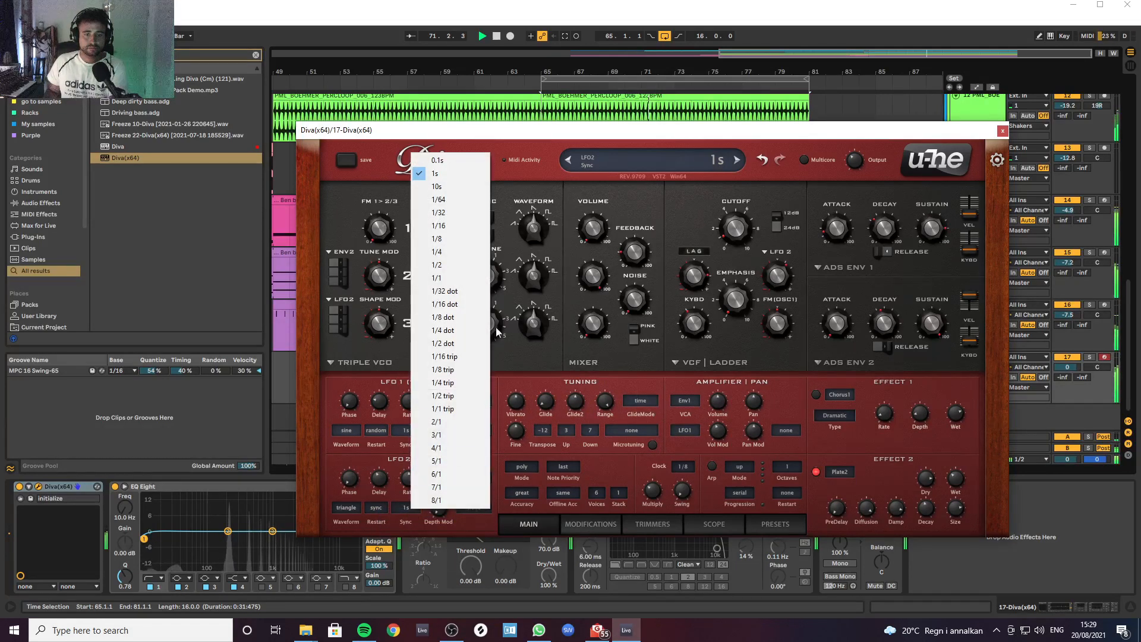
click(458, 324)
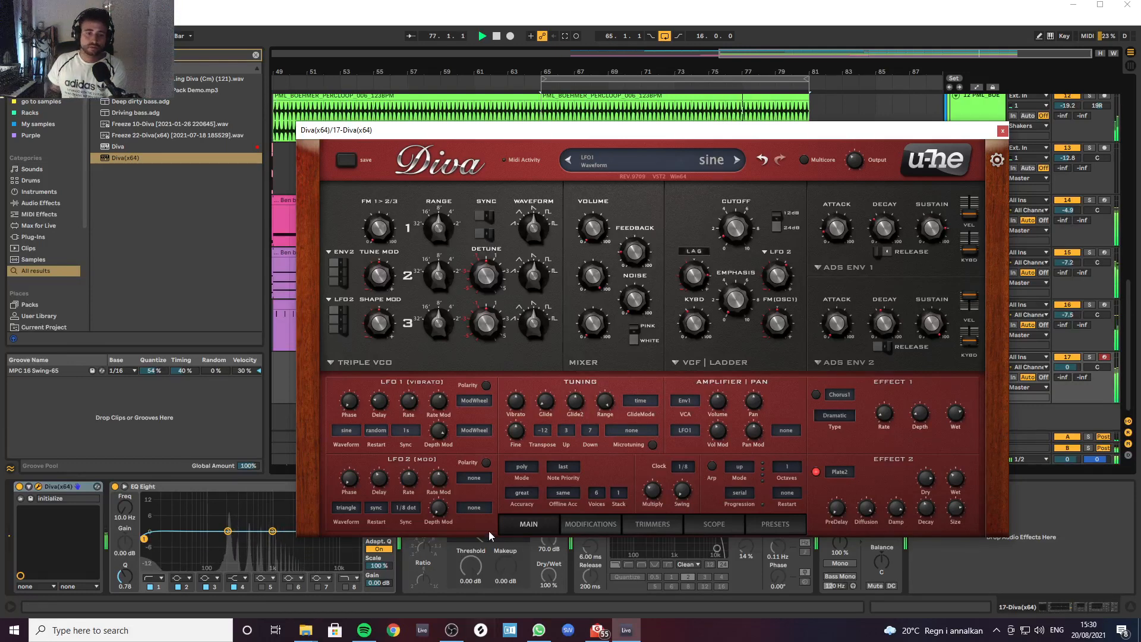
drag(383, 478, 384, 523)
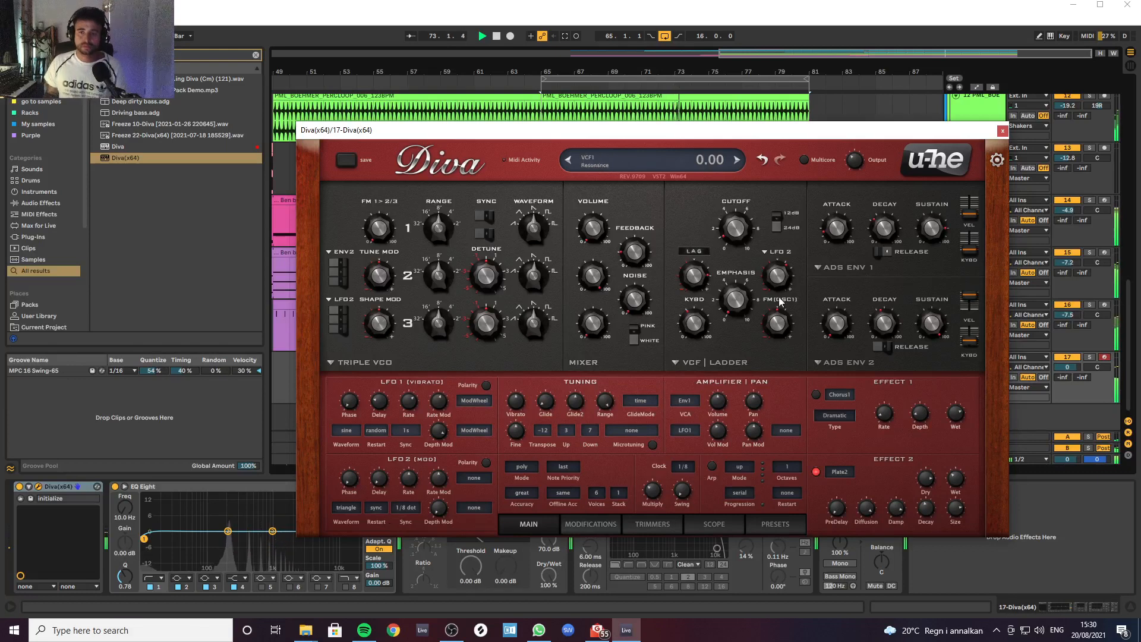
Step: Stop playback, close the Diva window, and capture the improvised melody as a MIDI clip on the Diva track
key(space)
click(1002, 131)
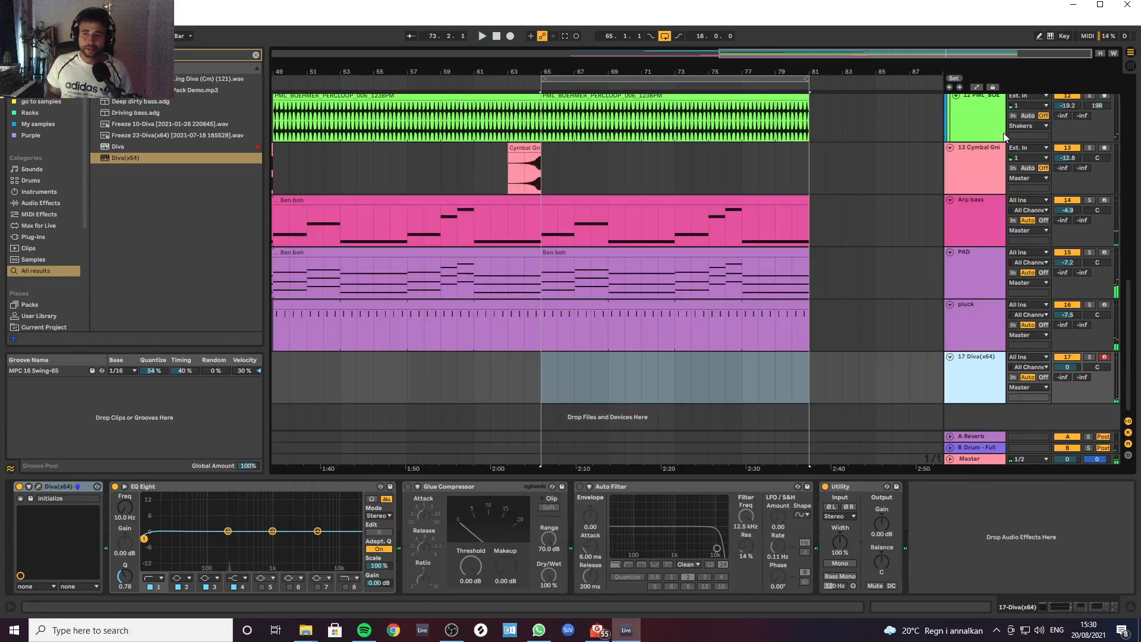
click(565, 35)
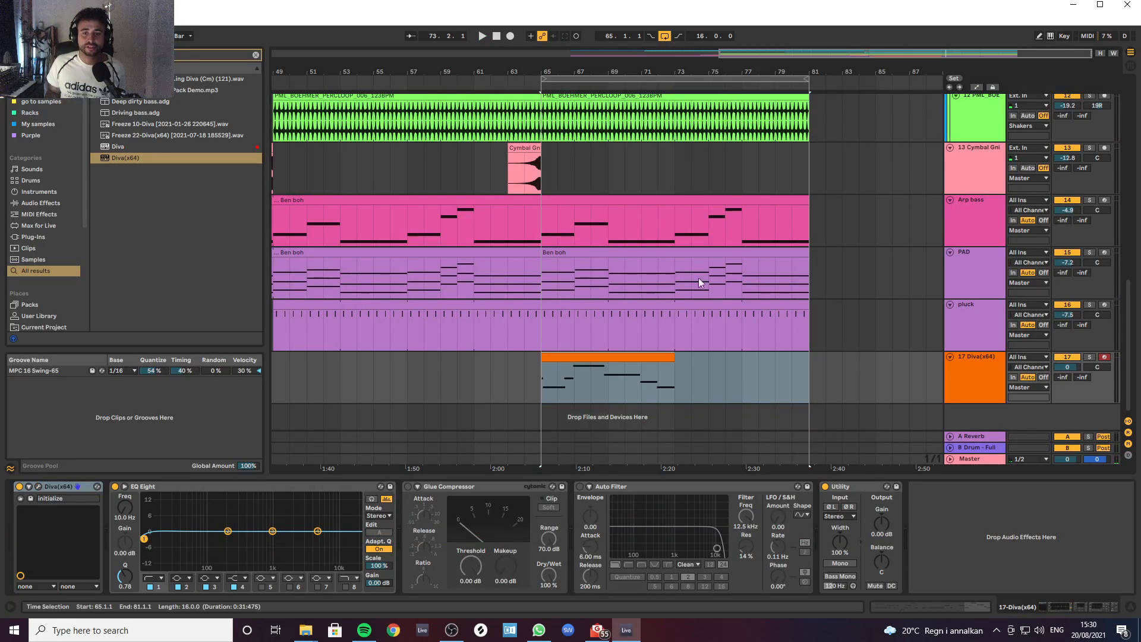
Step: Open the captured clip's notes and delete the D4, A3 and D4 notes that precede the high A4
double_click(566, 356)
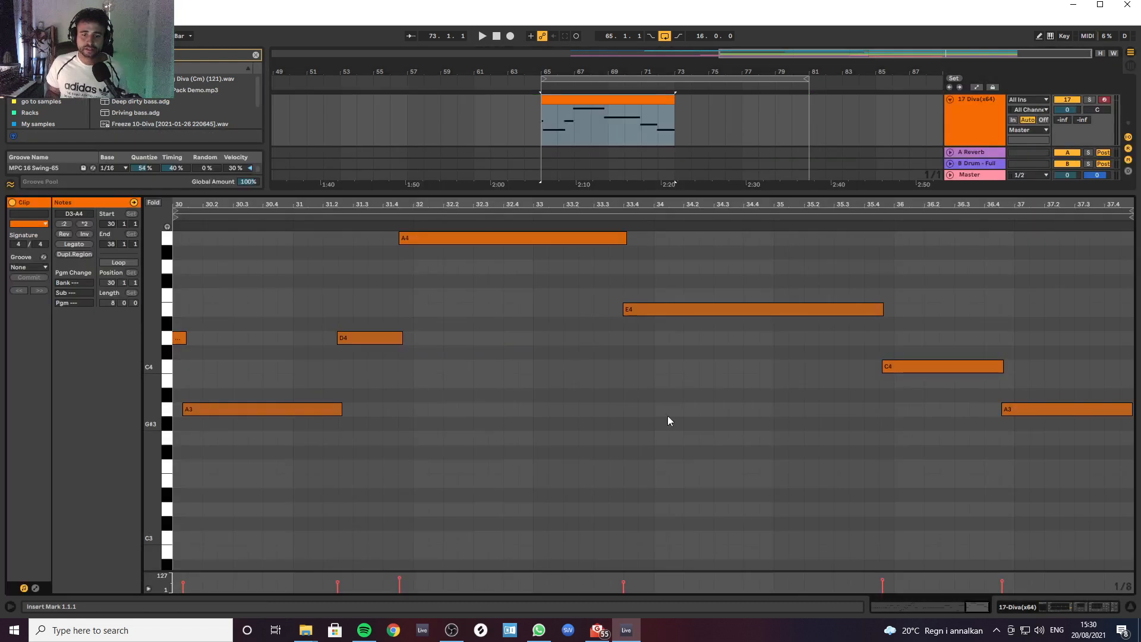
drag(440, 434, 172, 259)
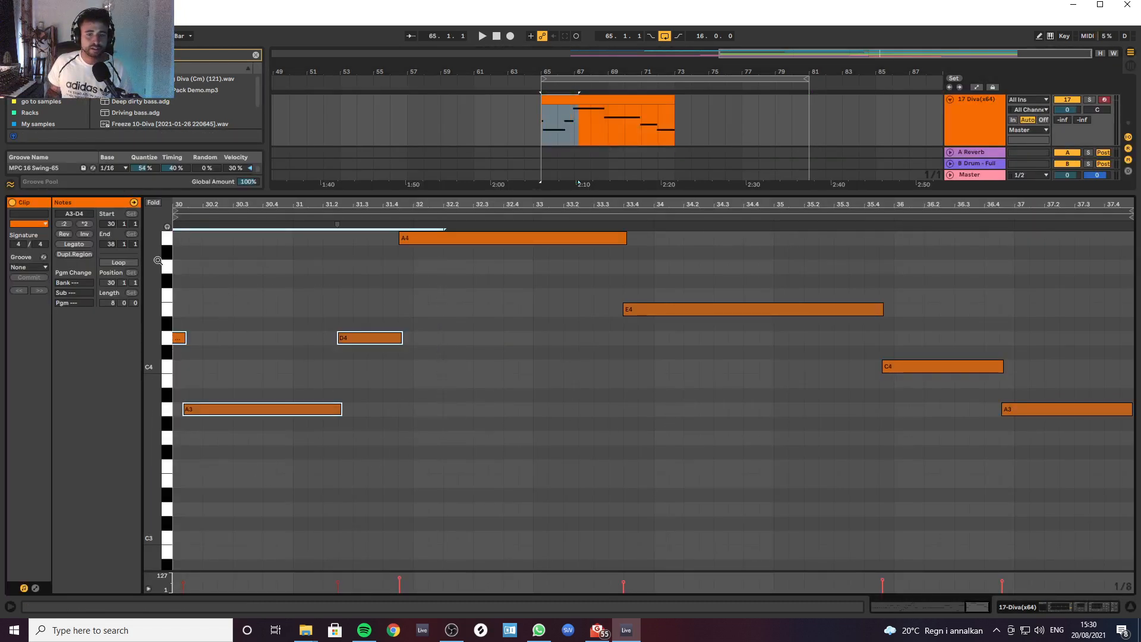
key(Delete)
Step: Add a one-bar G4 note from bar 31 to bar 32, leading into the A4, and audition the phrase
drag(411, 206, 755, 206)
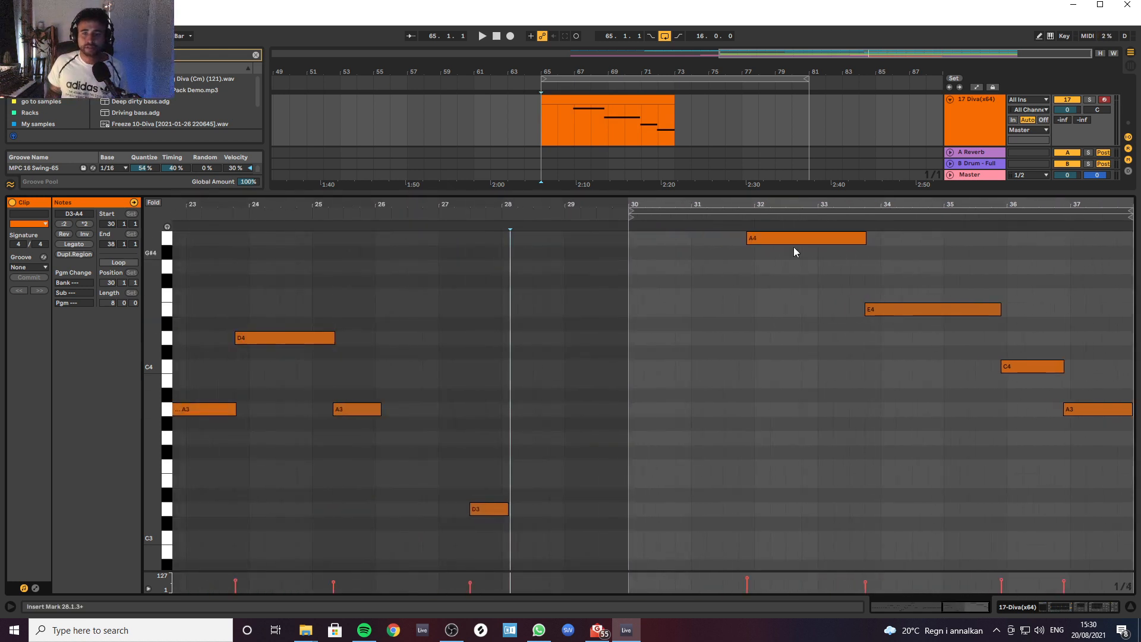
key(space)
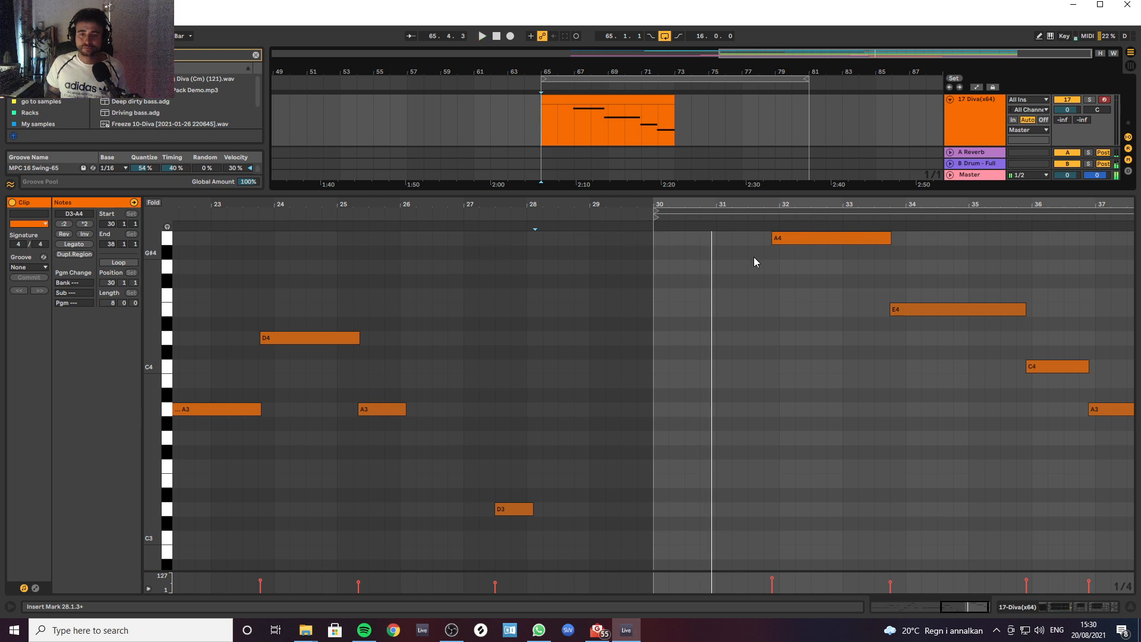
double_click(719, 267)
drag(731, 267, 775, 267)
key(space)
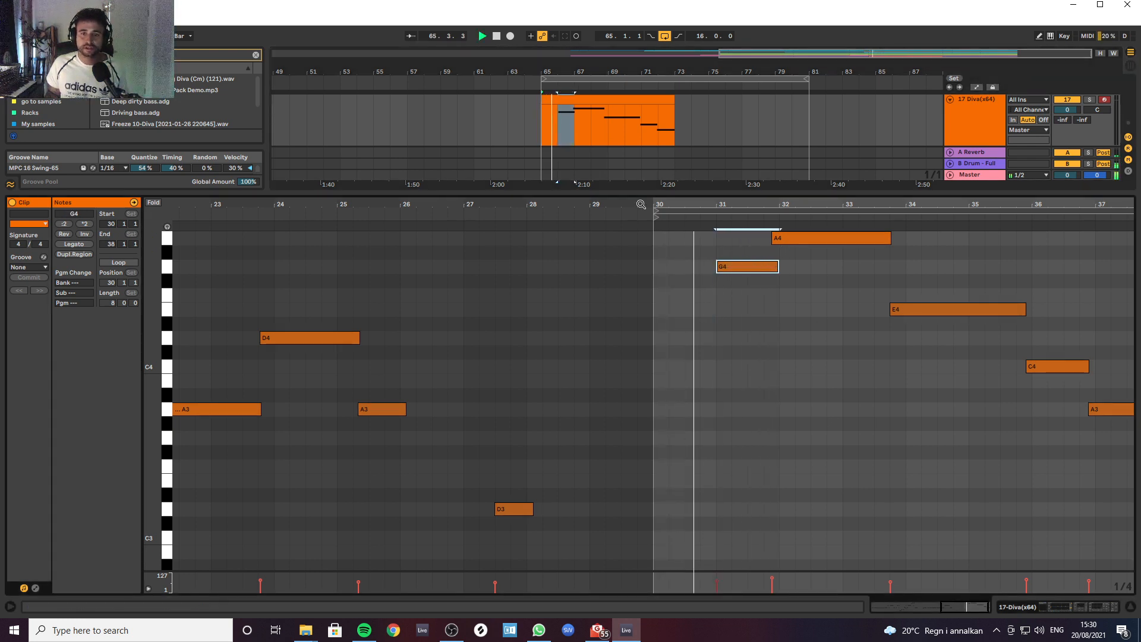
key(space)
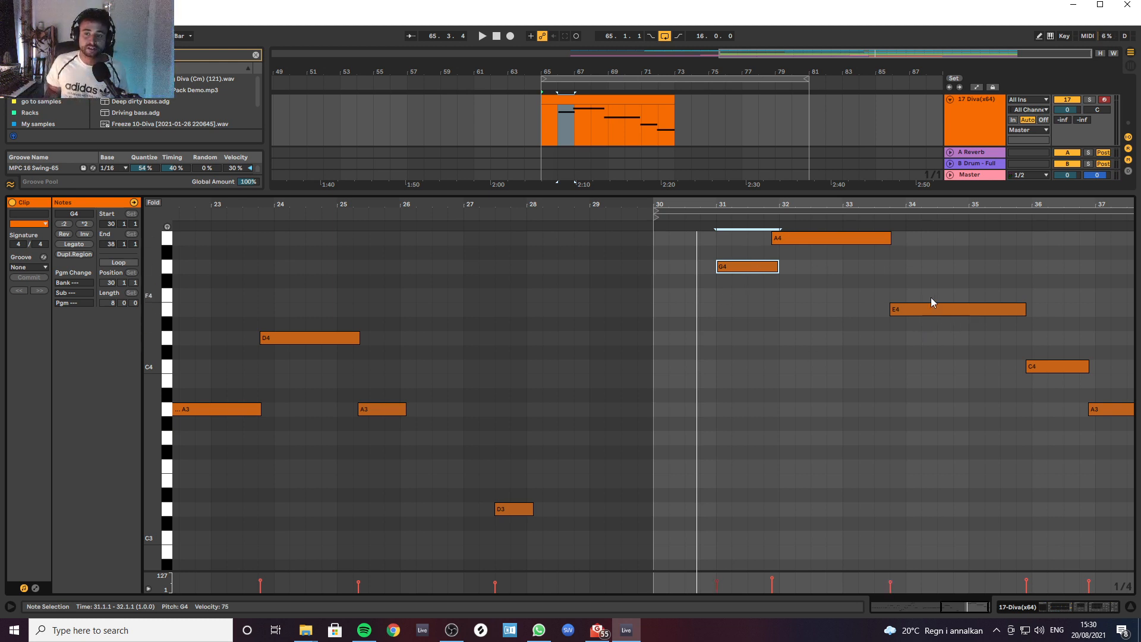
key(space)
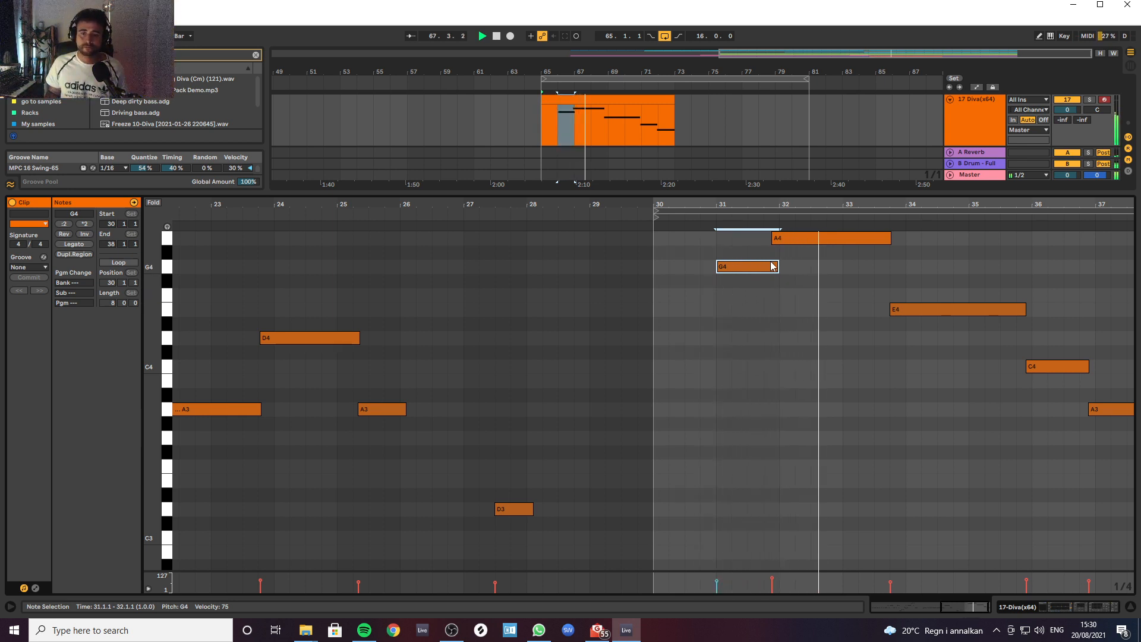
Step: Trim the G4 note to run from 31.2 to about bar 32, and extend the end of the A4 note to about bar 34
drag(719, 267, 786, 267)
key(space)
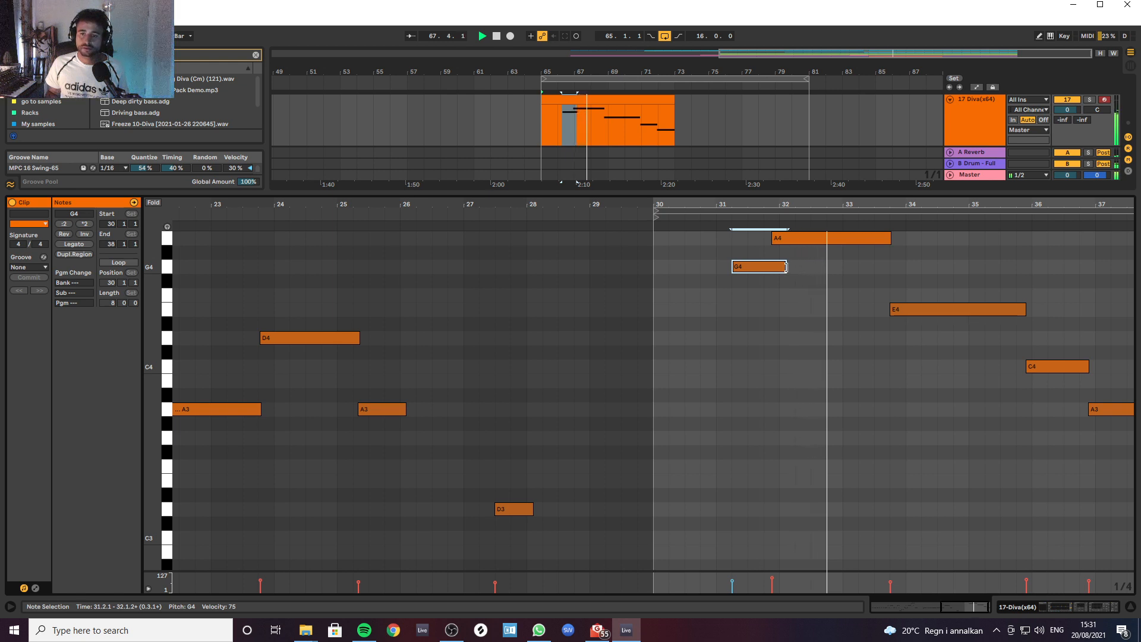
drag(783, 269, 780, 266)
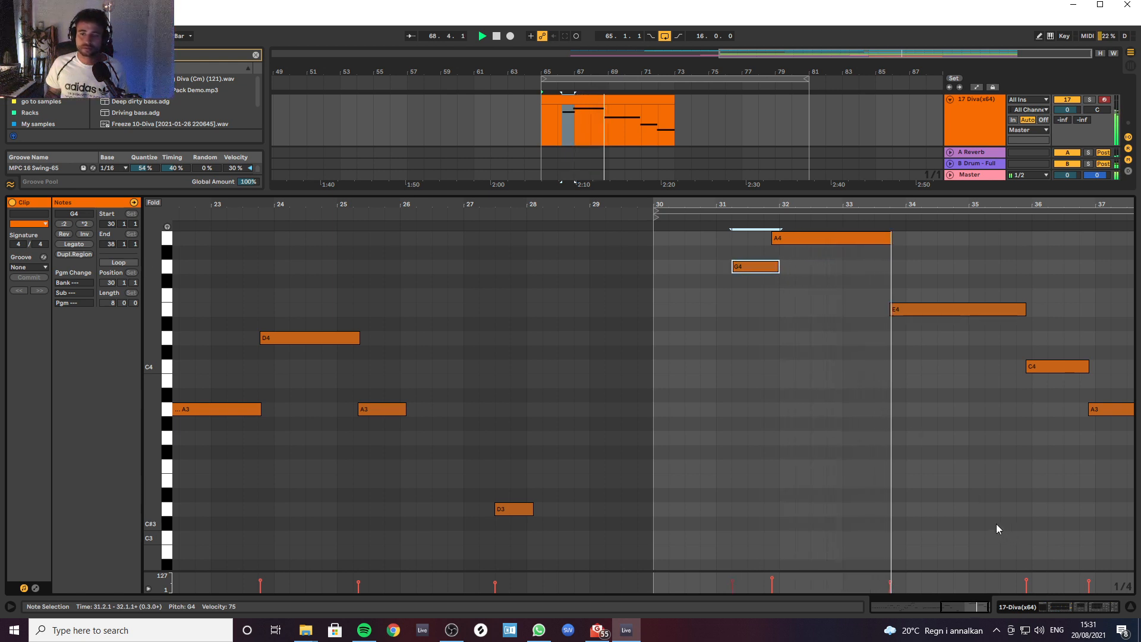
scroll(856, 339, up, 3)
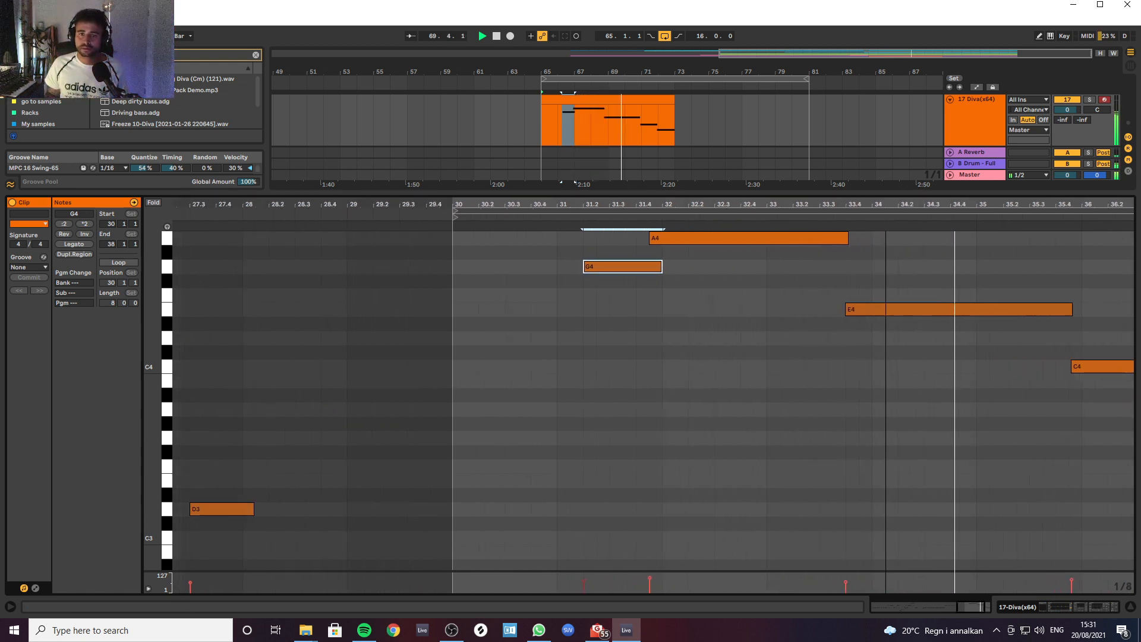
drag(833, 240, 861, 239)
Step: Consolidate the Diva clip spanning bars 65 to 73 and play it briefly from its start
click(621, 98)
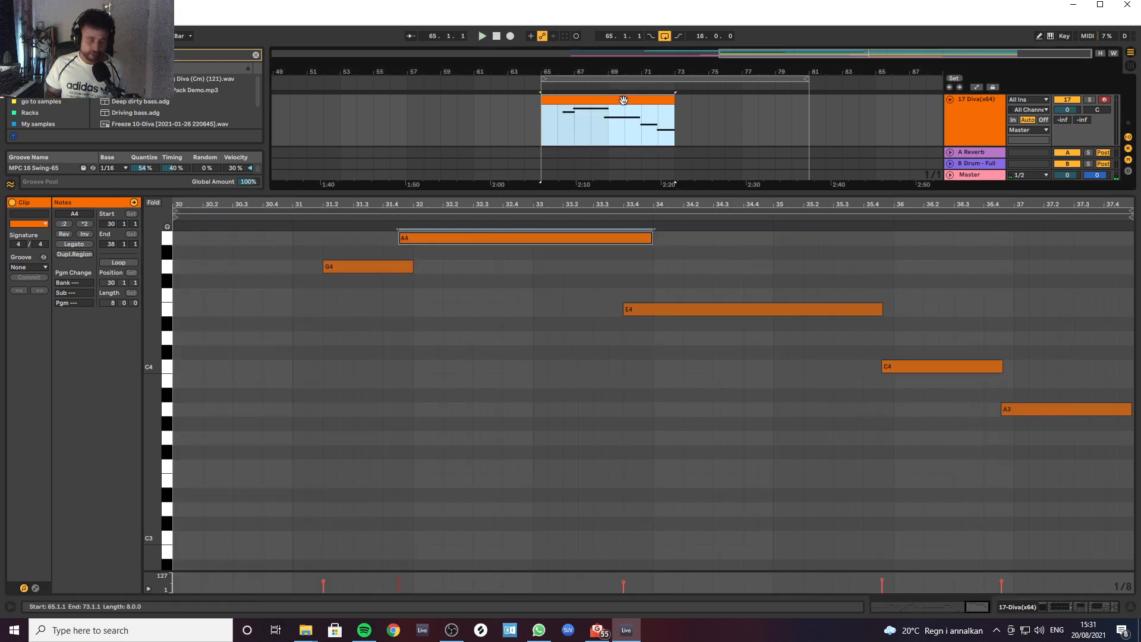
key(ctrl+j)
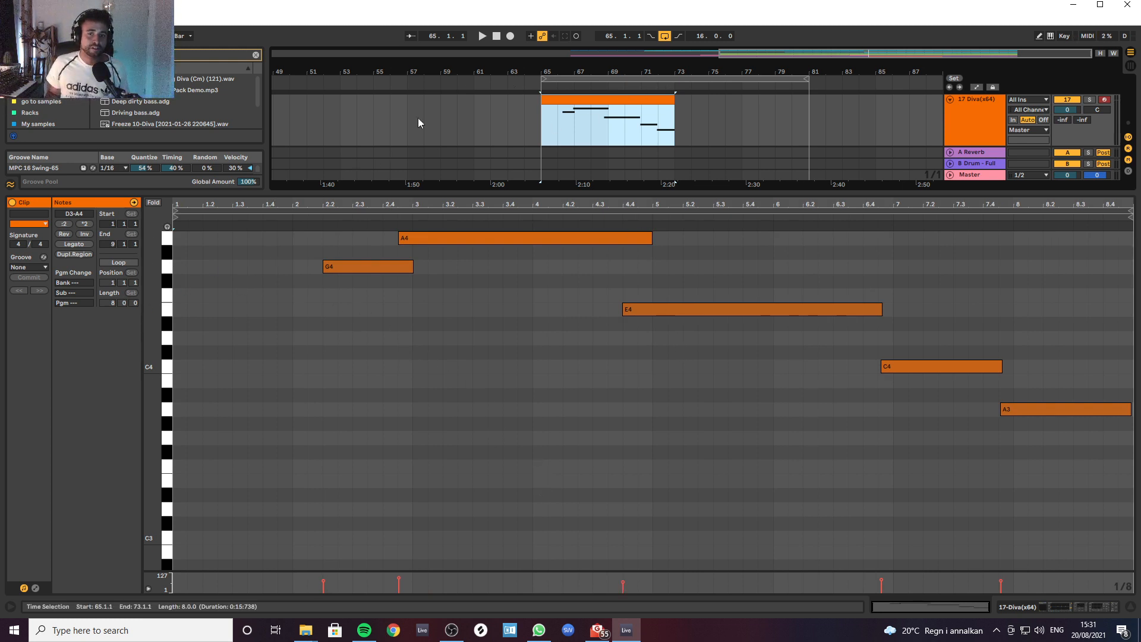
key(space)
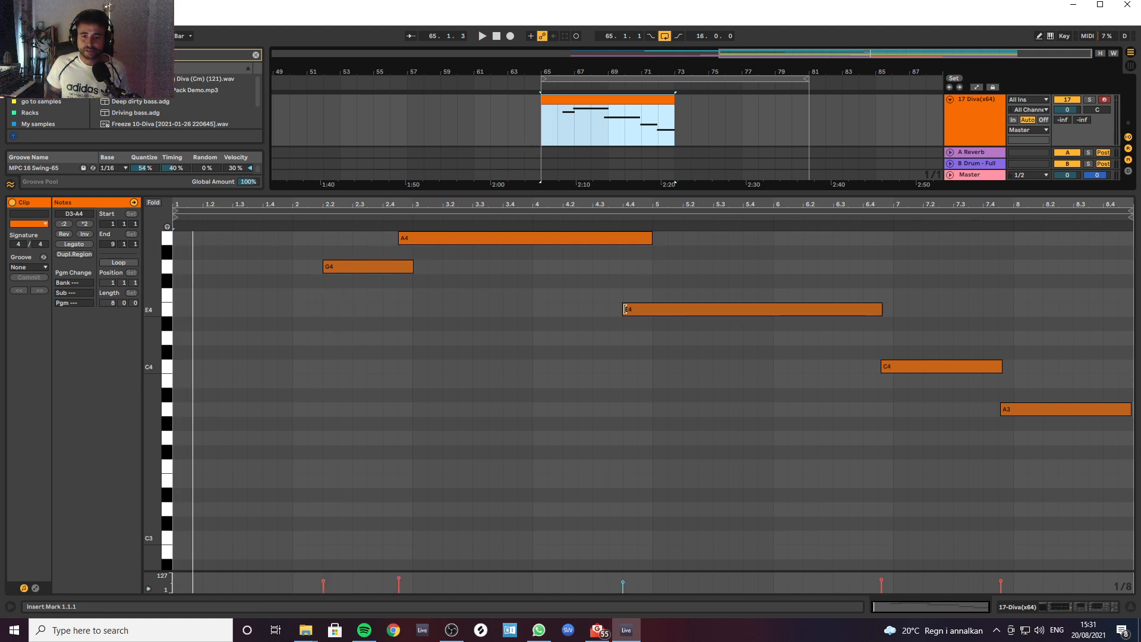
Step: Trim the E4 note to run from 4.4.3 to about 6.4.3 and start the C4 note at 6.4.3, auditioning the melody
drag(624, 309, 638, 309)
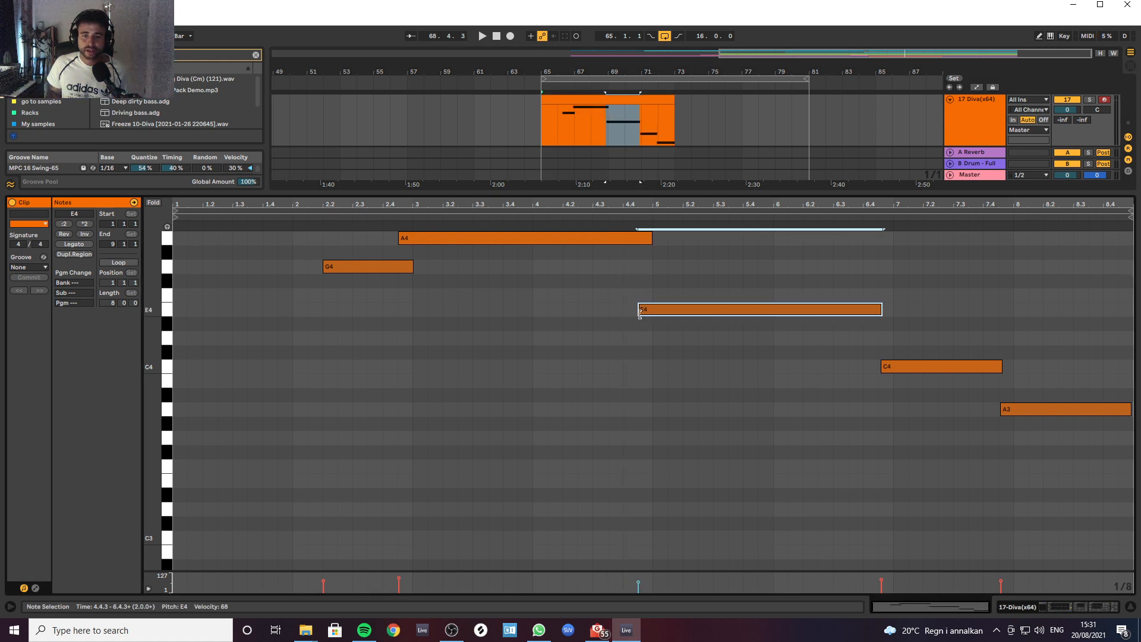
key(space)
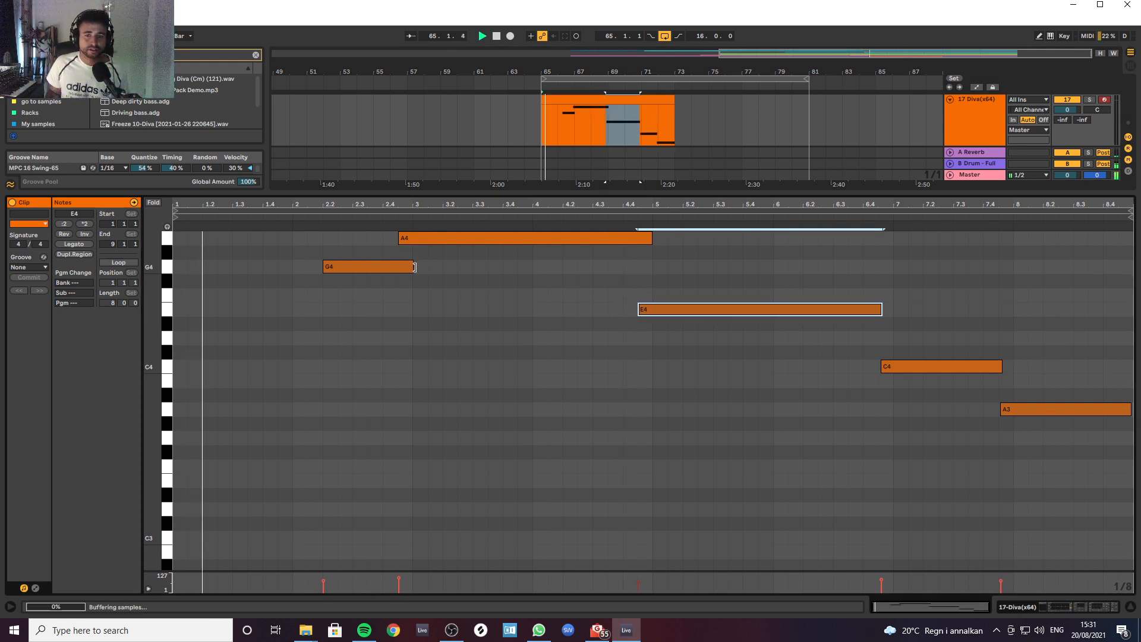
drag(881, 310, 878, 310)
drag(883, 371, 880, 371)
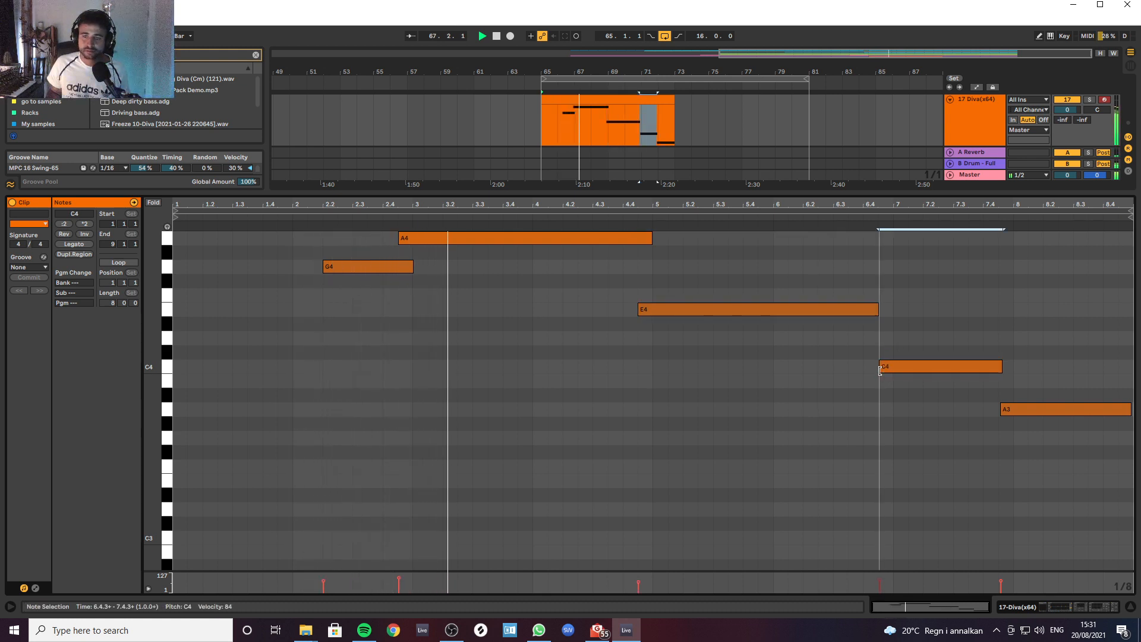
Step: Extend the start of the G4 note back to 1.1.1 and return to the full arrangement
drag(323, 265, 295, 269)
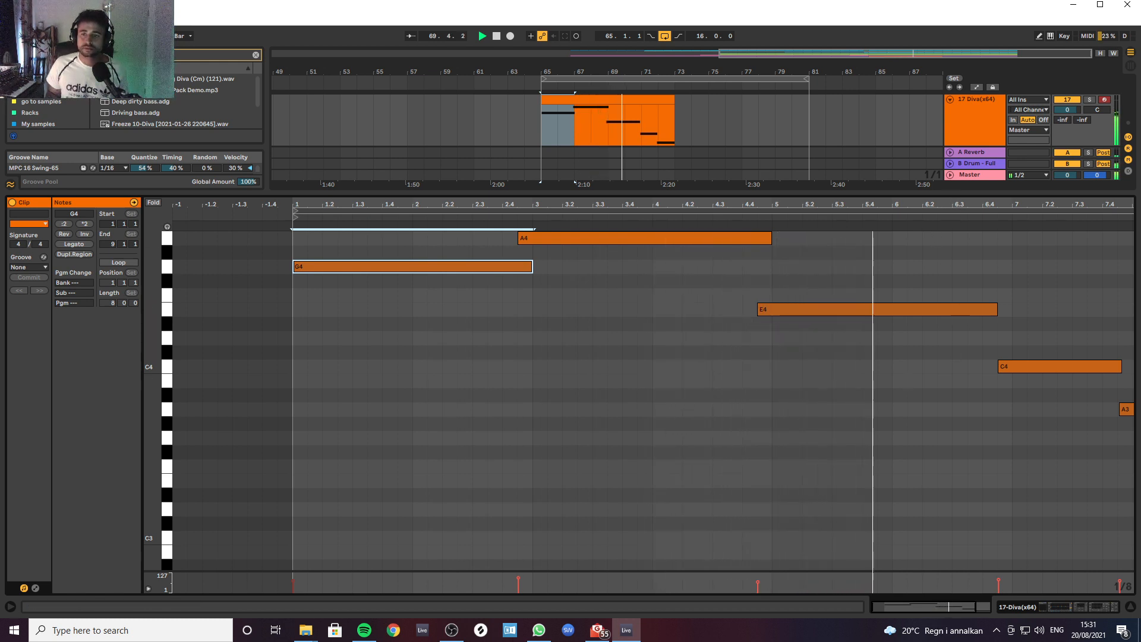
drag(939, 205, 862, 205)
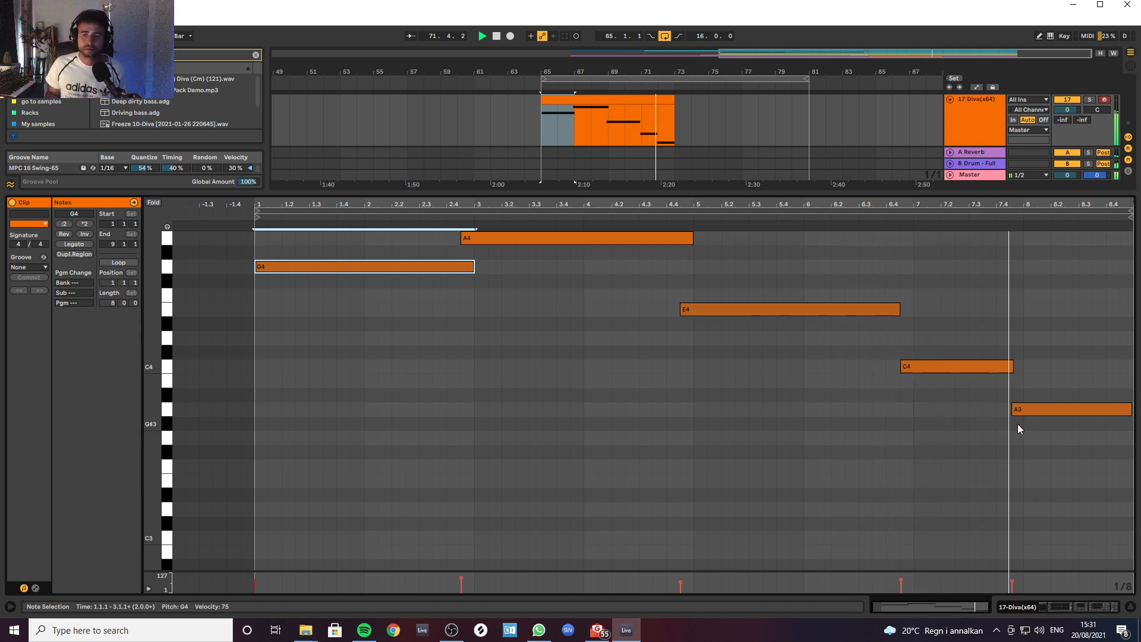
click(1135, 608)
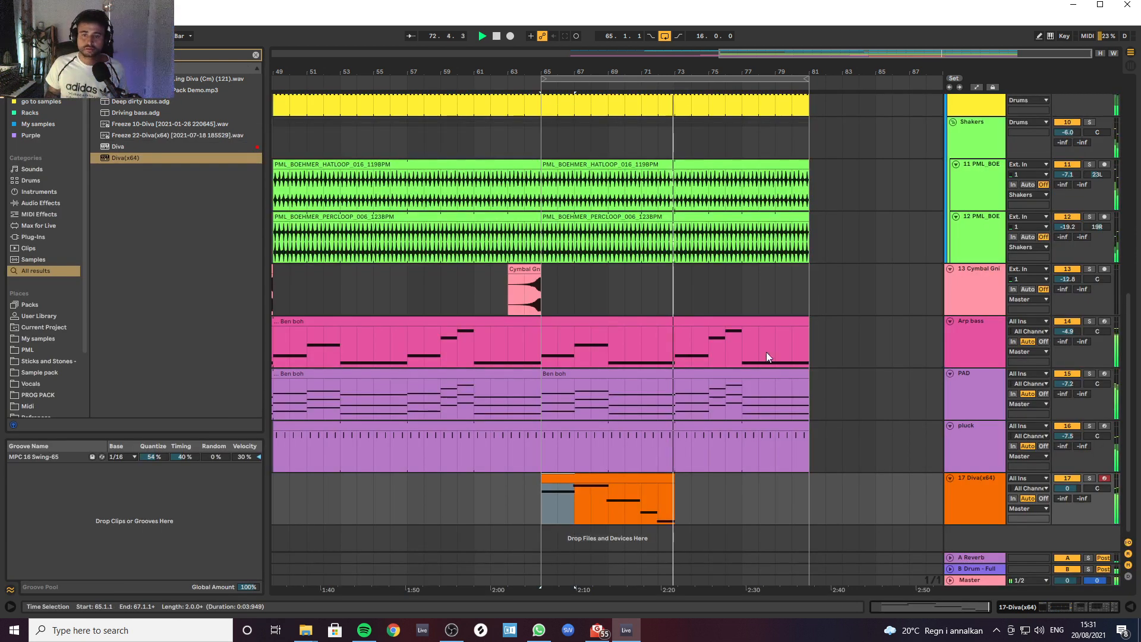
Step: Stop playback and extend the Diva clip's end from bar 73 to bar 81 to repeat the melody
key(space)
mouse_move(672, 481)
mouse_down()
mouse_move(788, 482)
mouse_move(674, 481)
mouse_up()
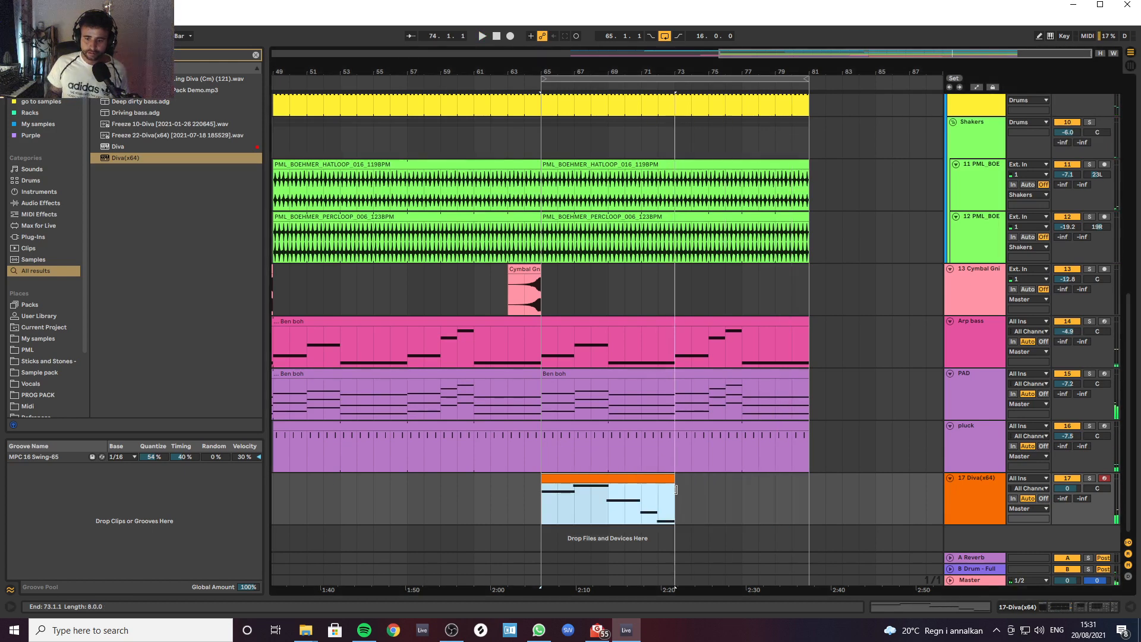
double_click(641, 480)
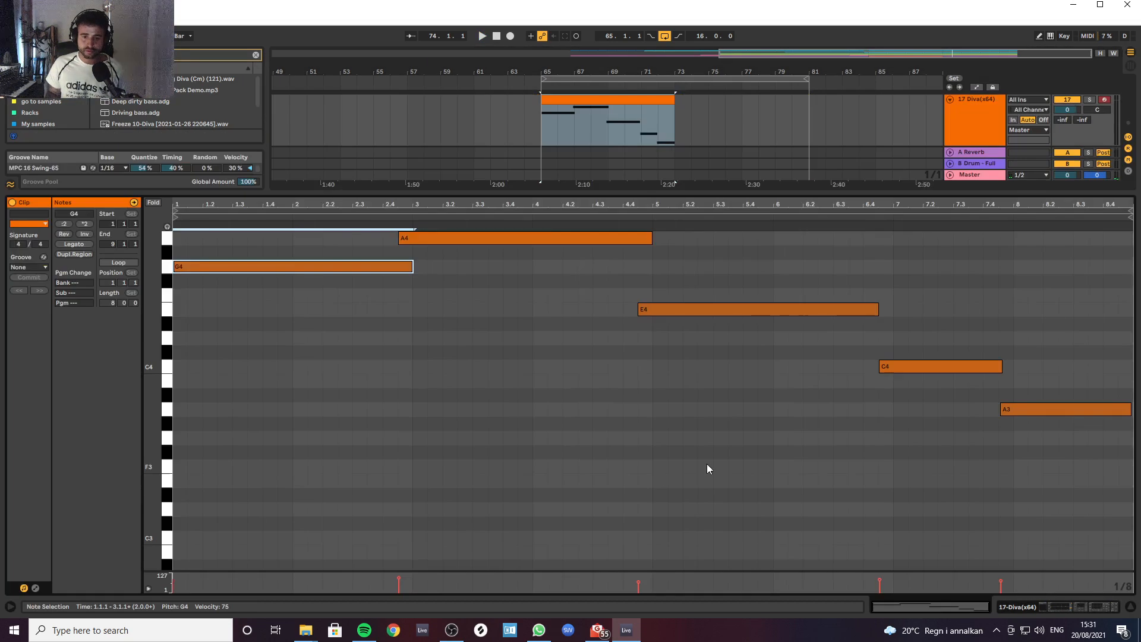
click(1131, 606)
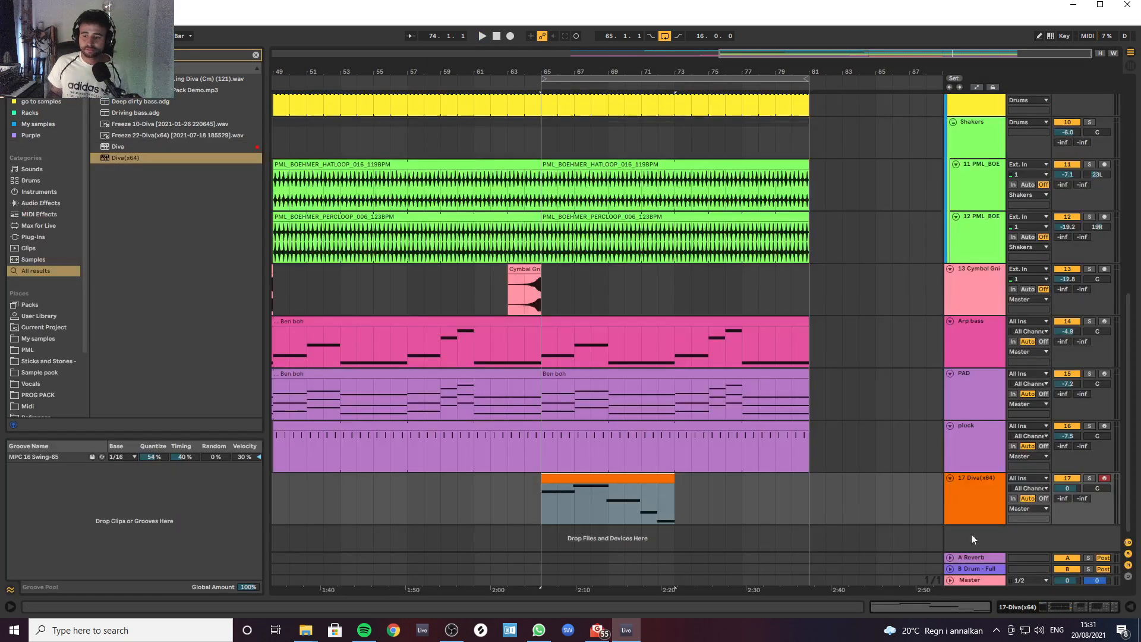
drag(675, 480, 809, 481)
click(907, 499)
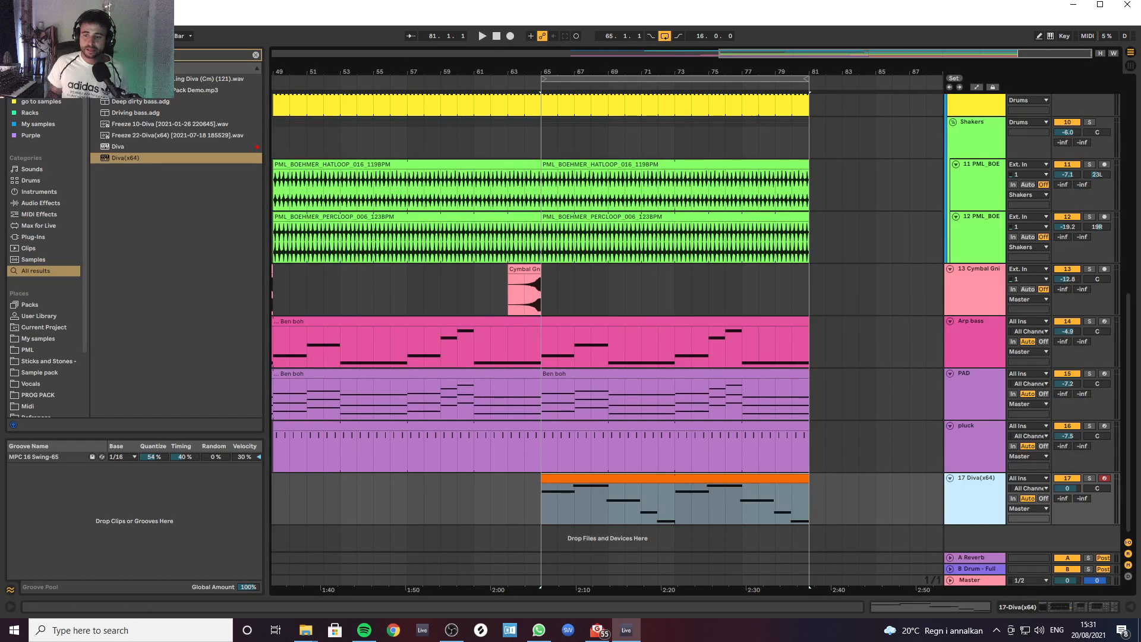
Step: Raise the low-cut frequency of EQ Eight on the Diva track to about 129 Hz and audition it briefly
click(1057, 607)
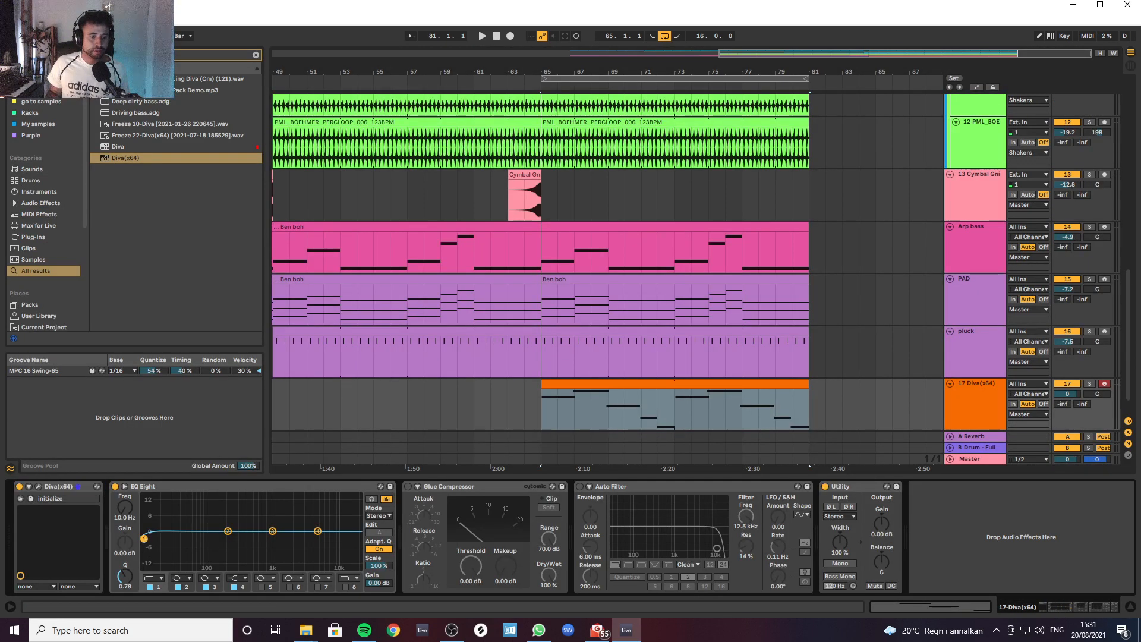
drag(145, 538, 215, 539)
key(space)
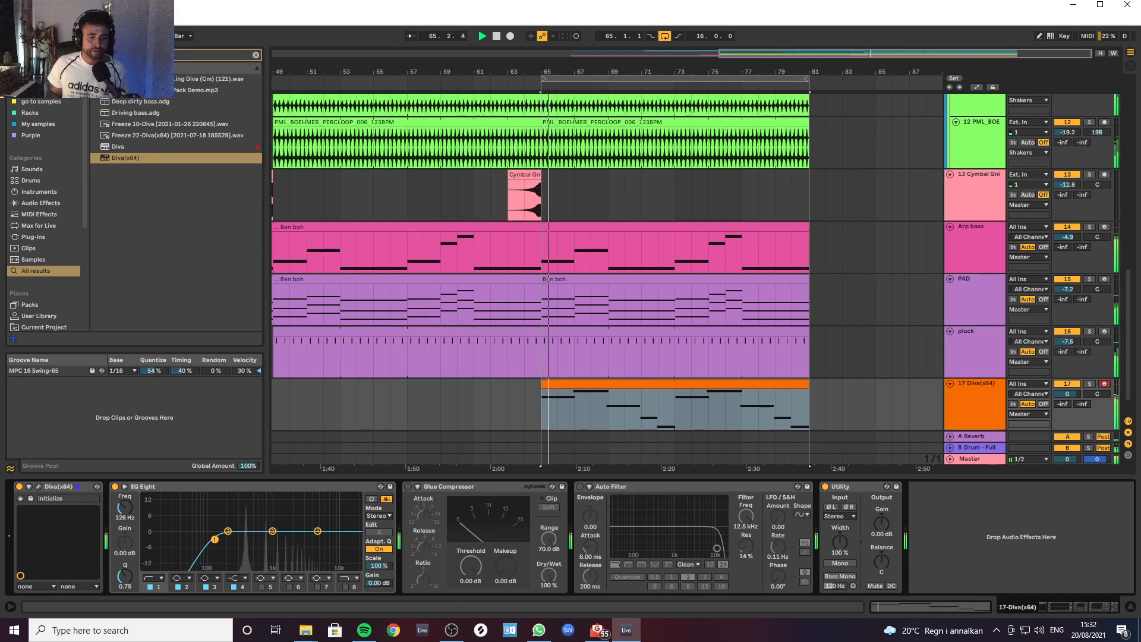
key(space)
Step: Open the Diva synth, lower oscillator 1's range to 16' and set its volume to about 77.5 during playback
click(39, 487)
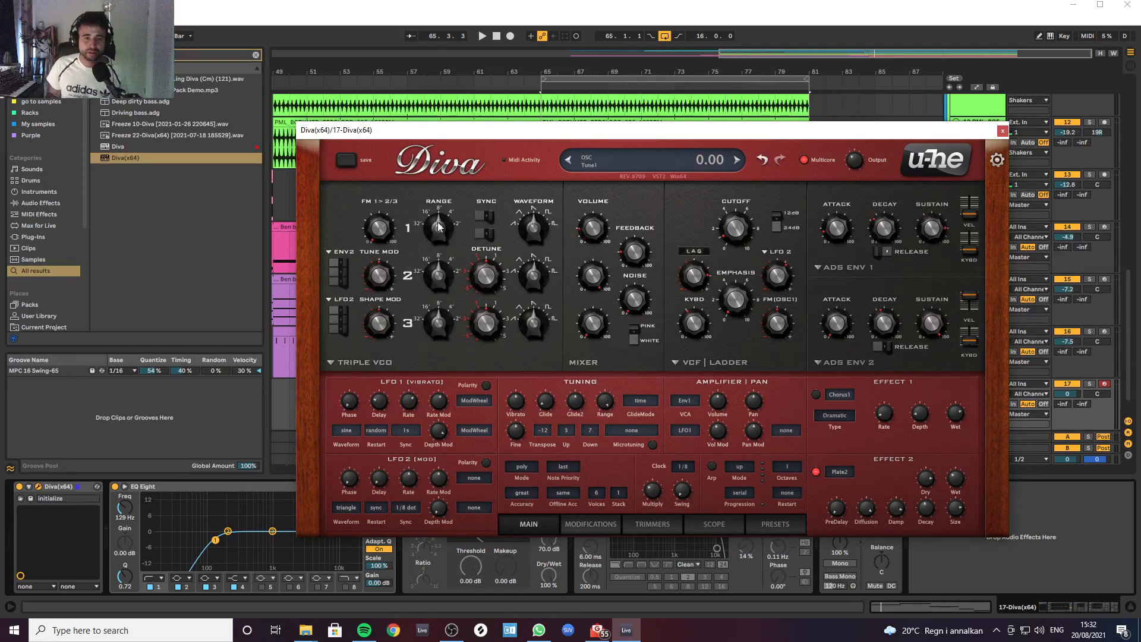
drag(437, 222, 438, 239)
key(space)
drag(586, 235, 583, 206)
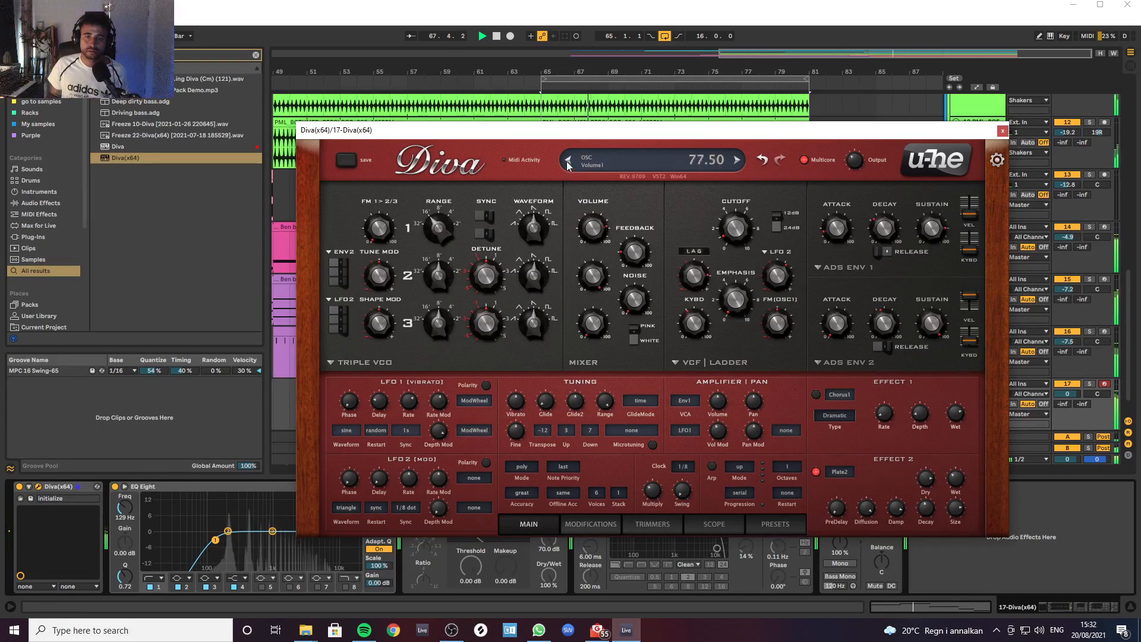
drag(561, 150, 563, 176)
Step: Adjust the filter modulation depth with envelope 2's decay at about 38, and raise the filter cutoff to about 46
drag(695, 271, 695, 278)
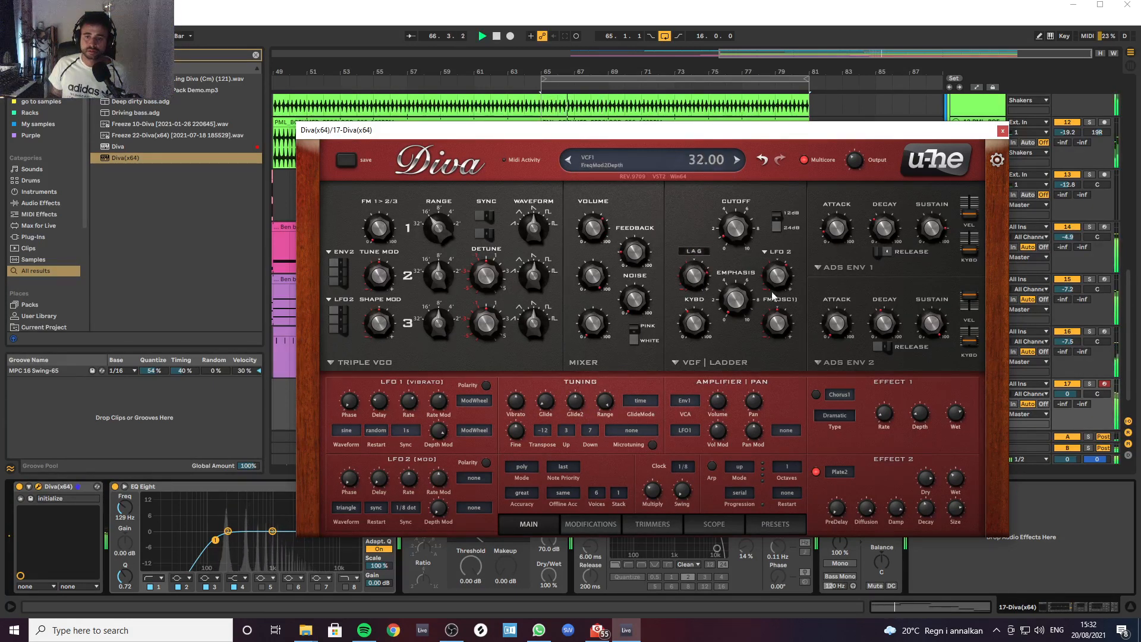
mouse_move(878, 324)
mouse_down()
mouse_move(878, 358)
mouse_move(879, 333)
mouse_up()
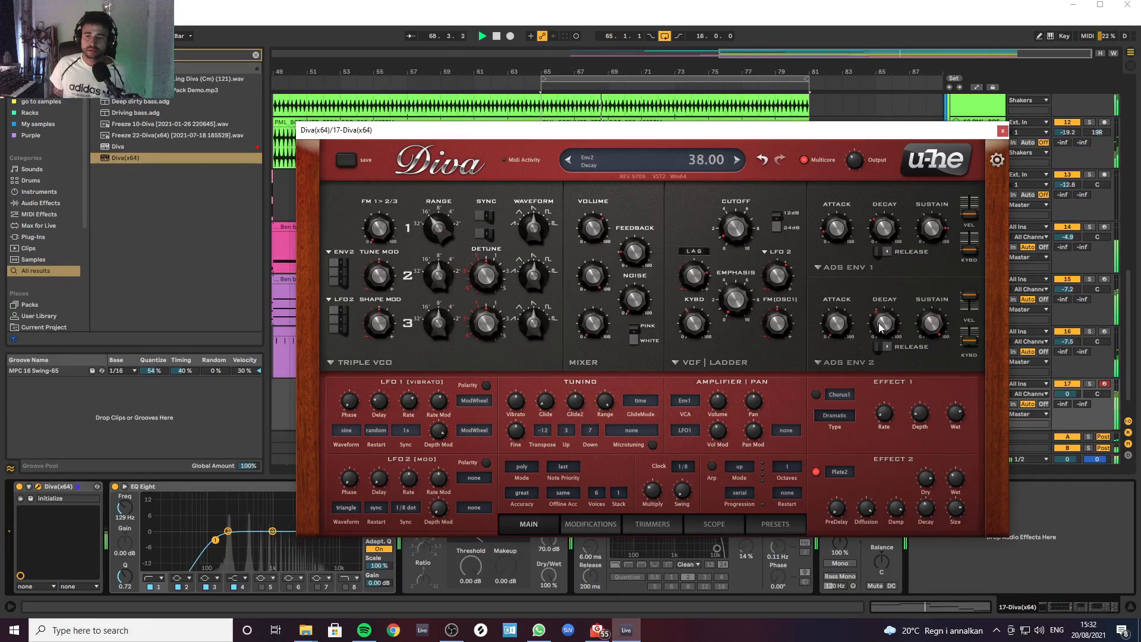
drag(688, 276, 635, 306)
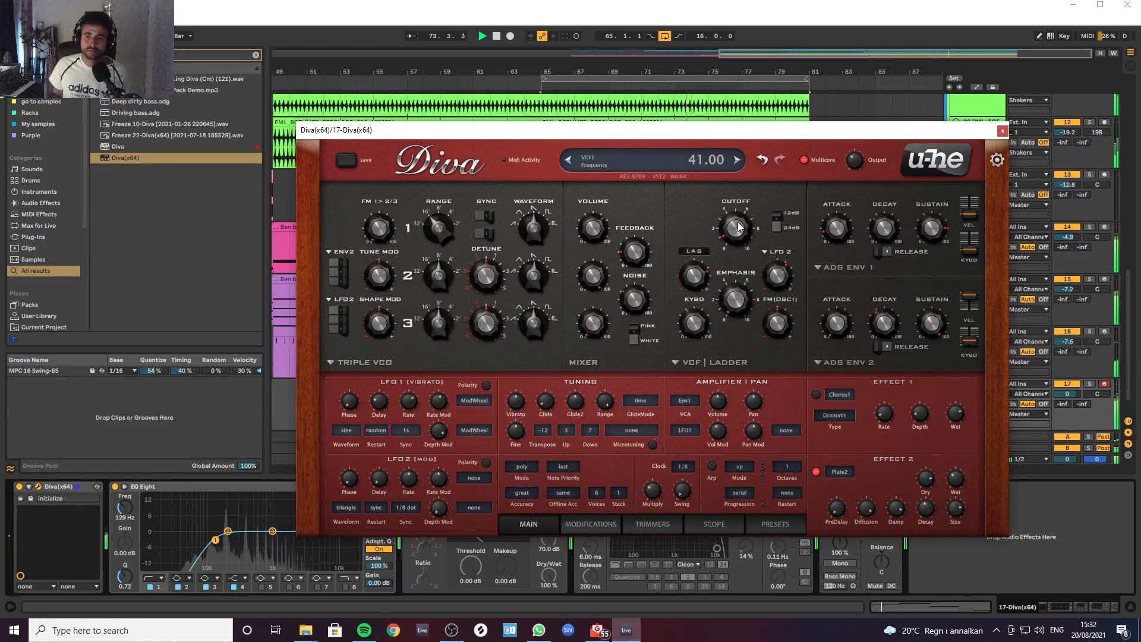
drag(736, 211, 721, 165)
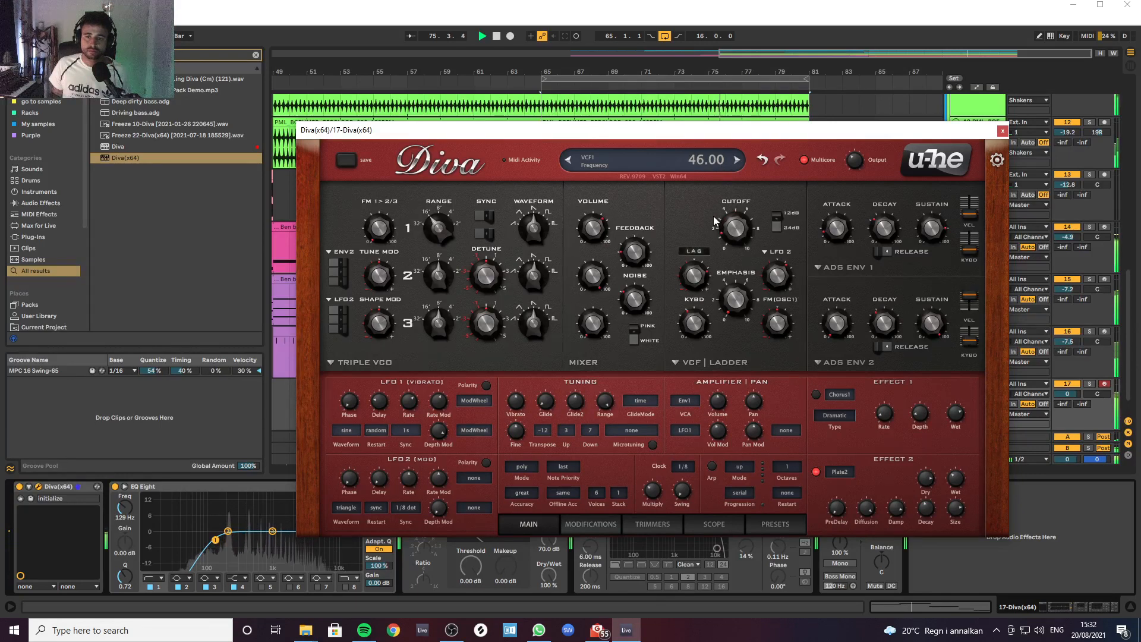
Step: Restart playback, raise the filter cutoff to about 59 and set envelope 2's decay to 41
key(space)
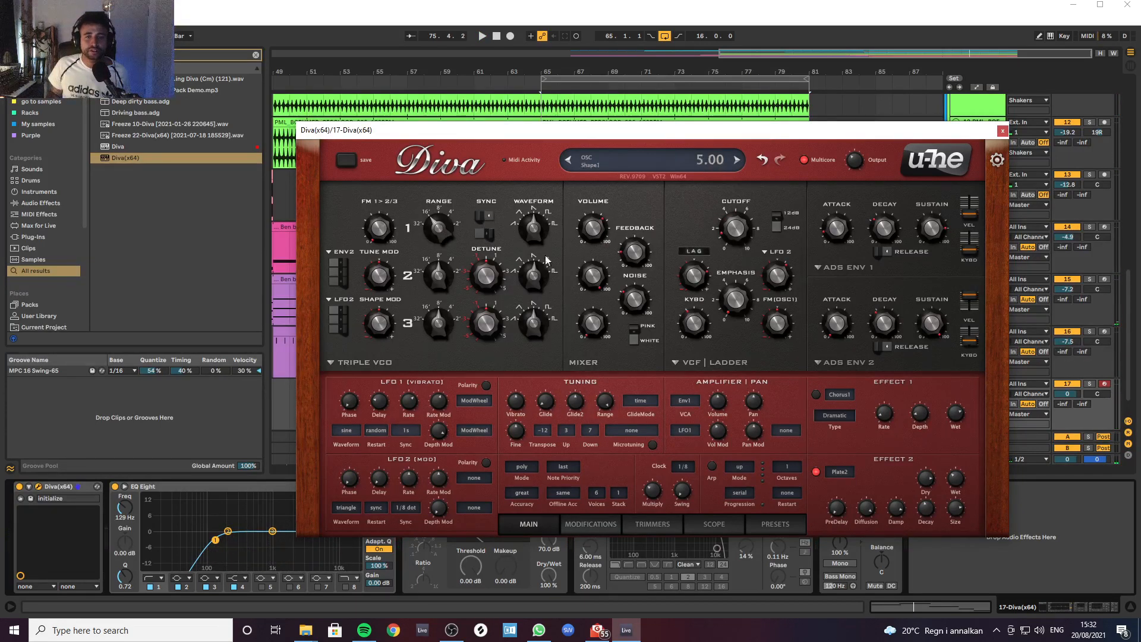
key(space)
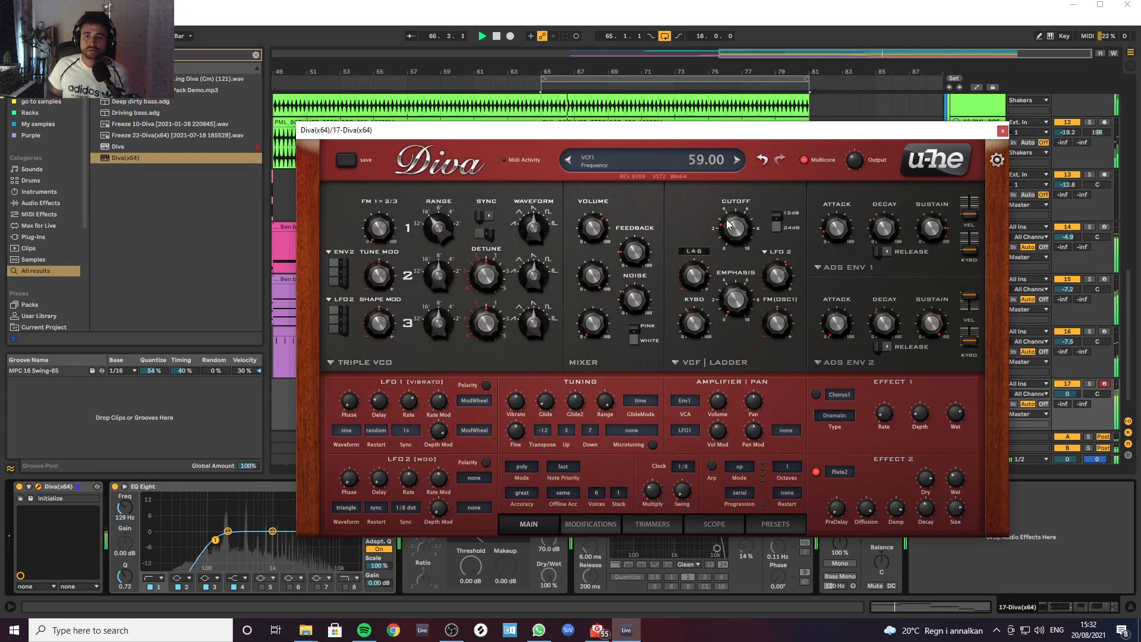
drag(727, 221, 726, 230)
mouse_move(884, 320)
mouse_down()
mouse_move(885, 342)
mouse_move(883, 319)
mouse_up()
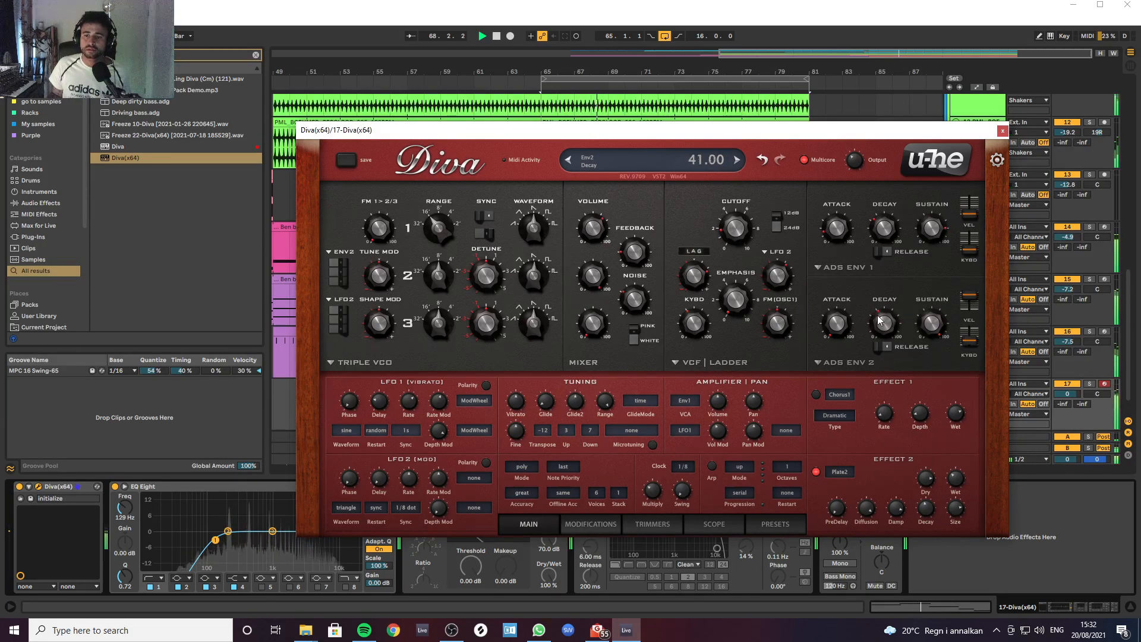
Step: Assign Env 2 as the filter cutoff's first modulation source and adjust its modulation depth
click(688, 254)
click(701, 313)
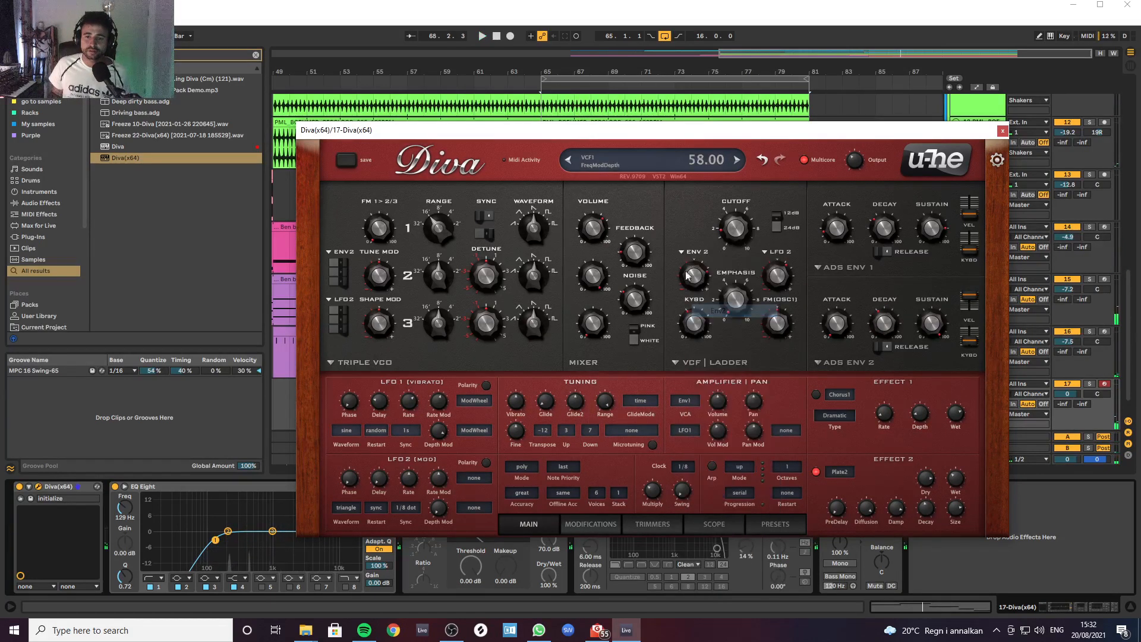
drag(687, 274, 693, 284)
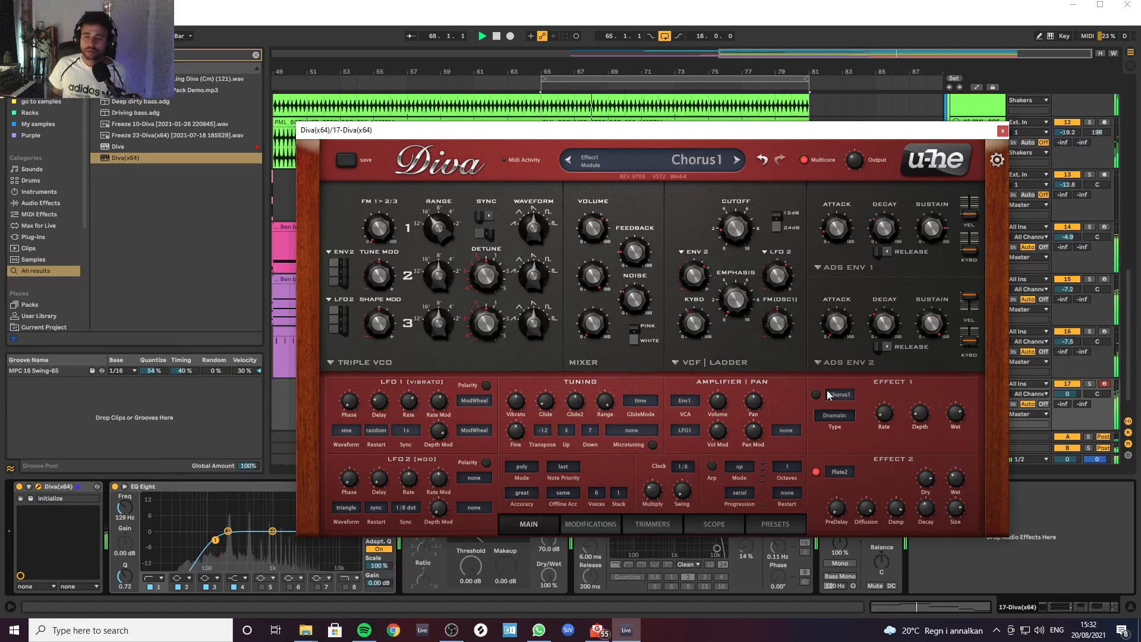
Step: Set Diva's voice Stack to 4 and the number of Voices to 8 while the melody plays
click(618, 492)
click(623, 510)
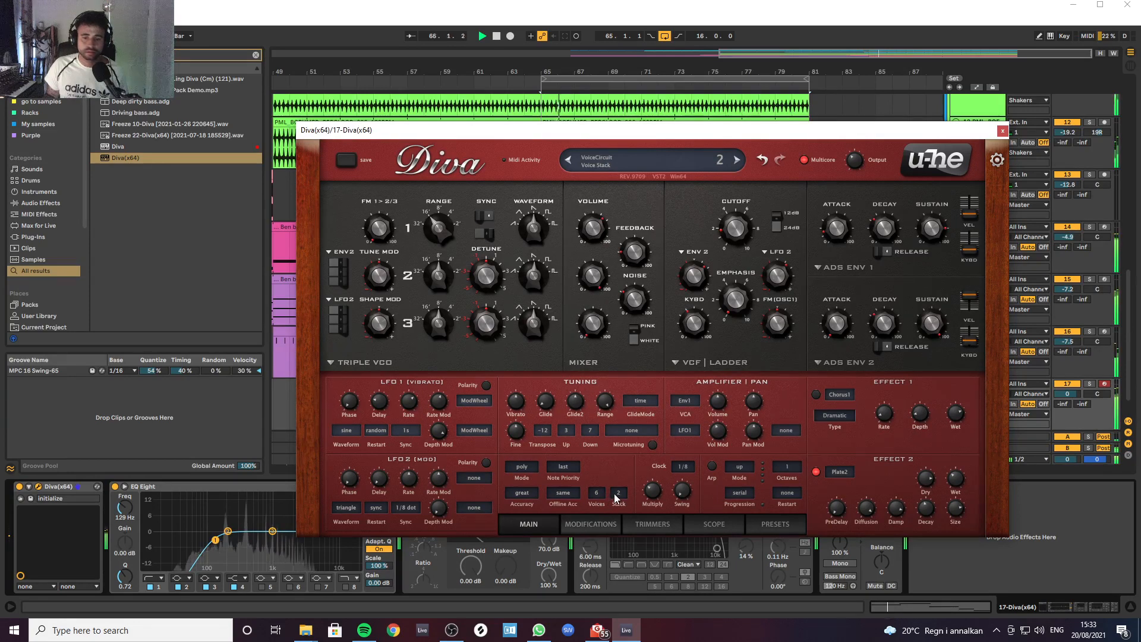
click(618, 492)
click(627, 528)
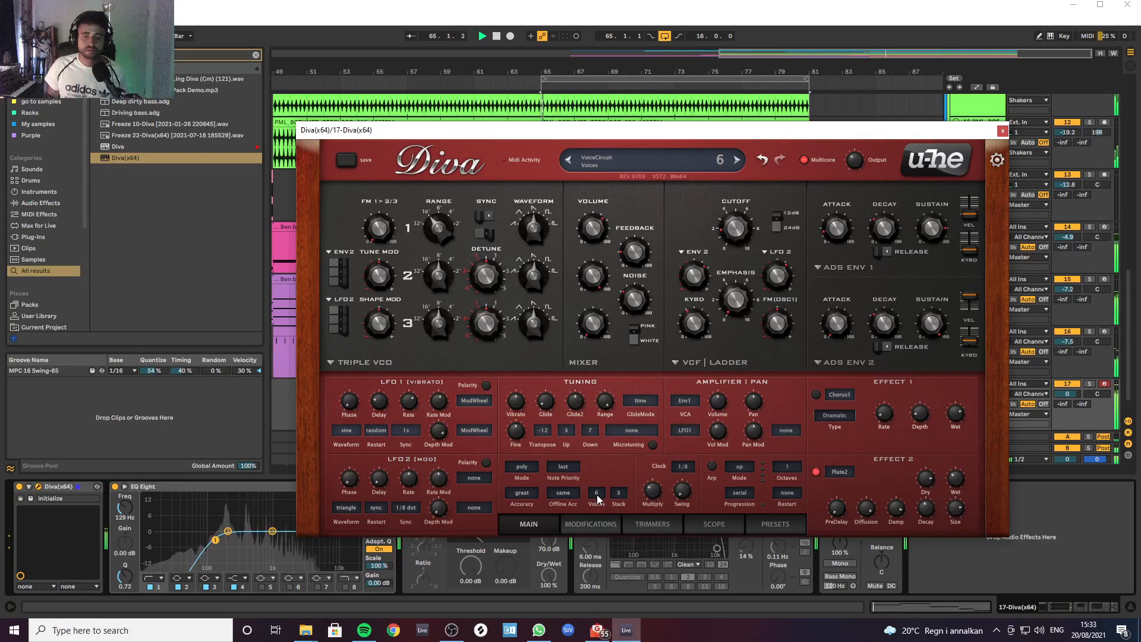
click(597, 498)
click(615, 565)
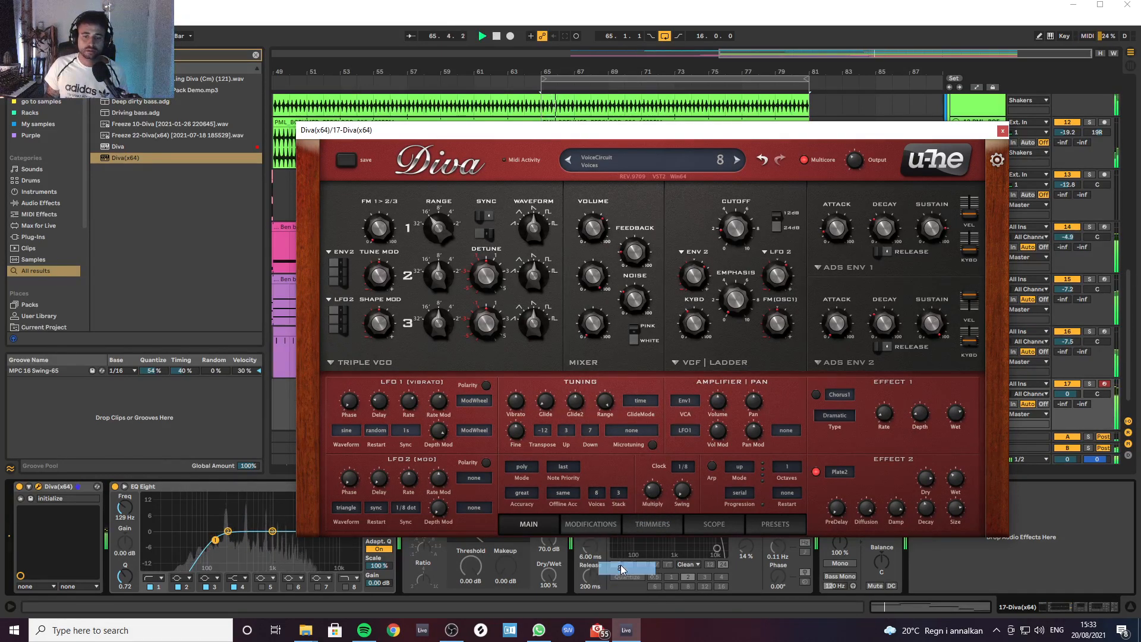
click(618, 494)
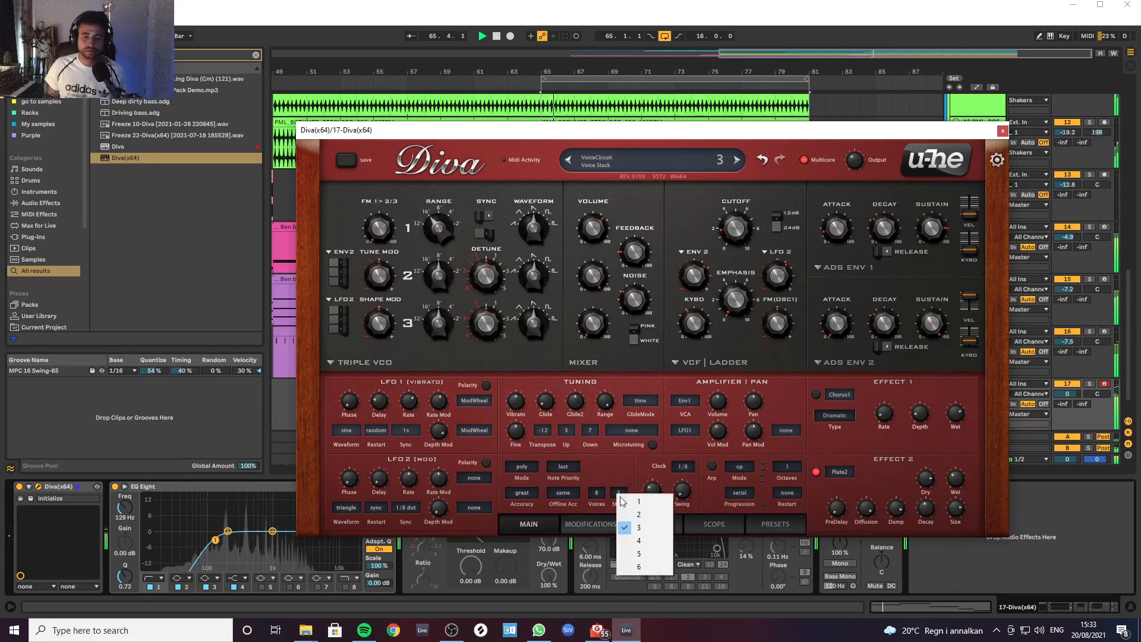
click(642, 540)
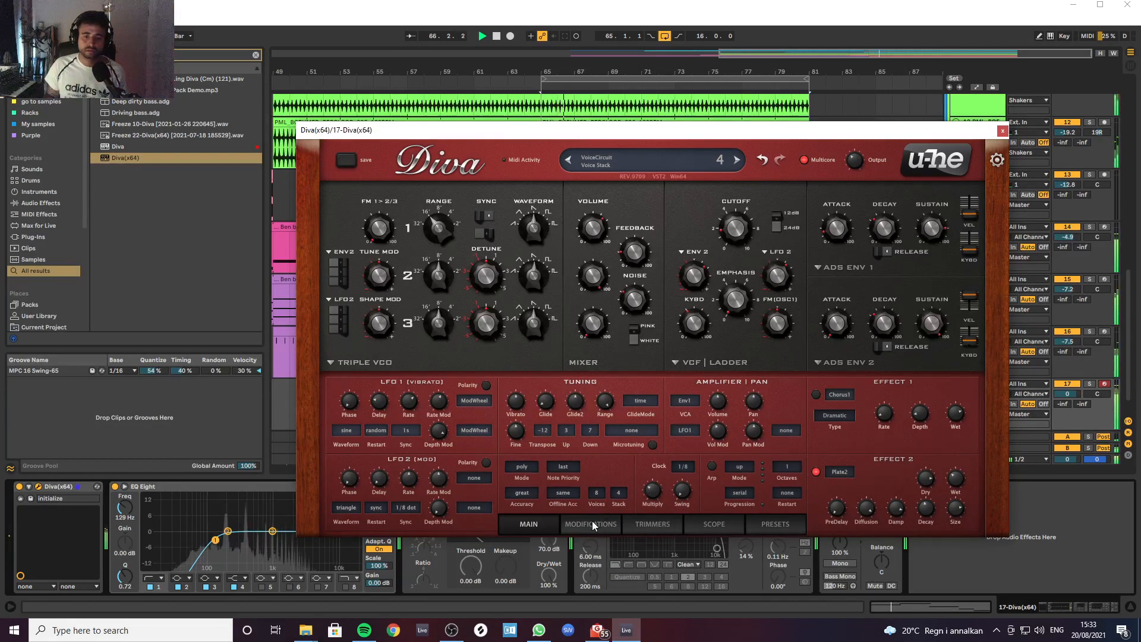
Step: Show Diva's trimmer settings, raise the Voice Drift amount and play the melody
click(592, 522)
click(662, 526)
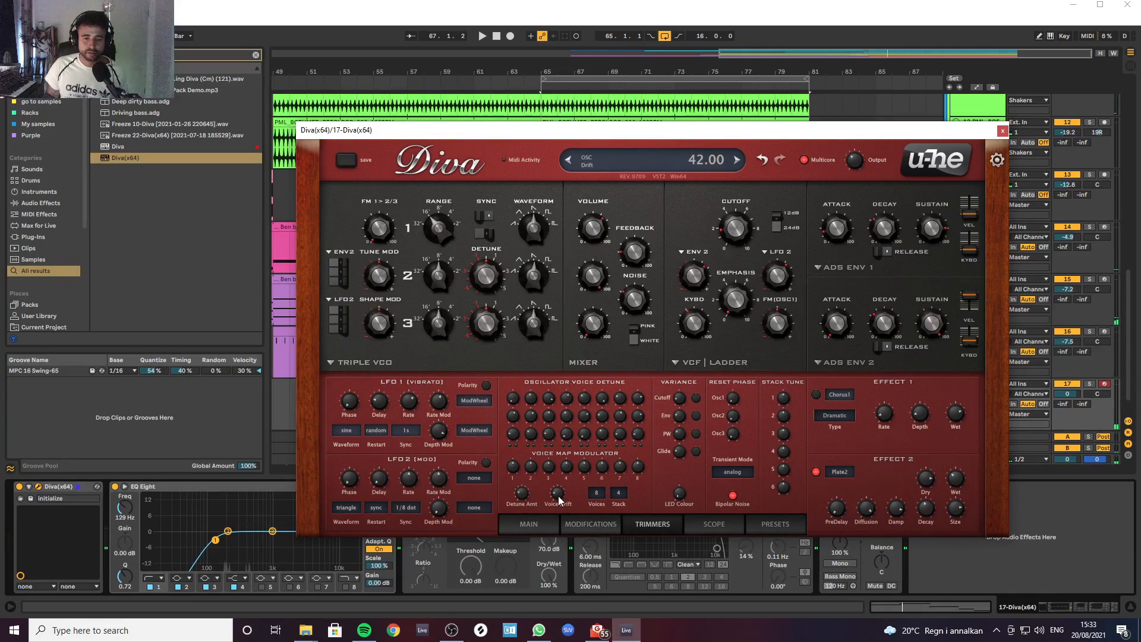
drag(561, 504, 543, 467)
key(space)
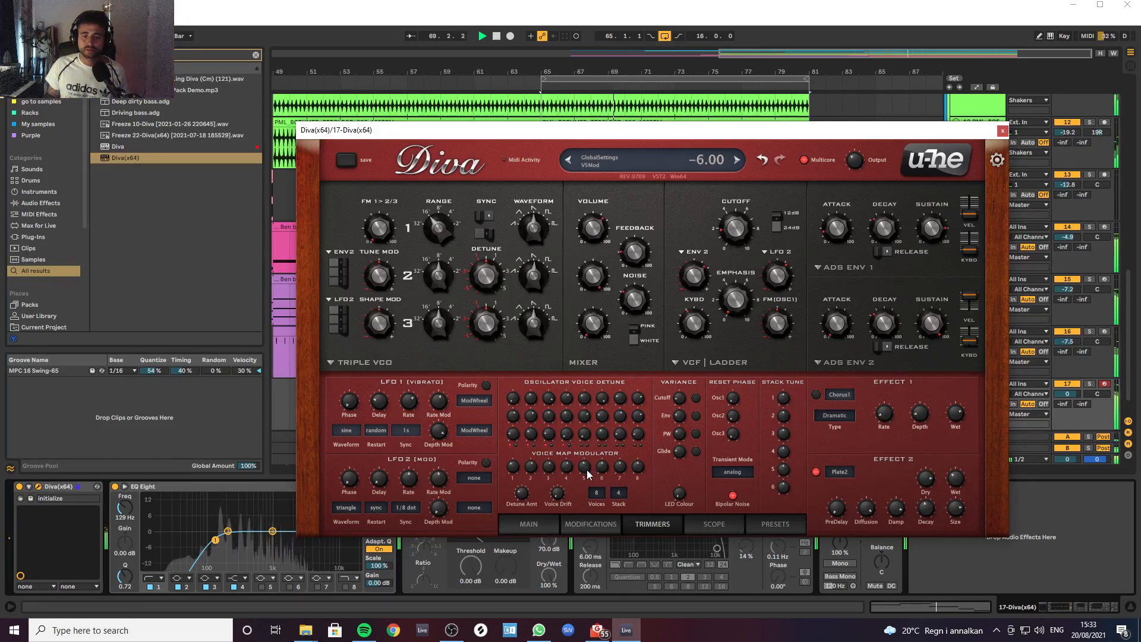
Step: Adjust the voice map modulators for voices 6 and 7 and raise the Env and PW variance, with PW at about 33
drag(619, 470, 619, 465)
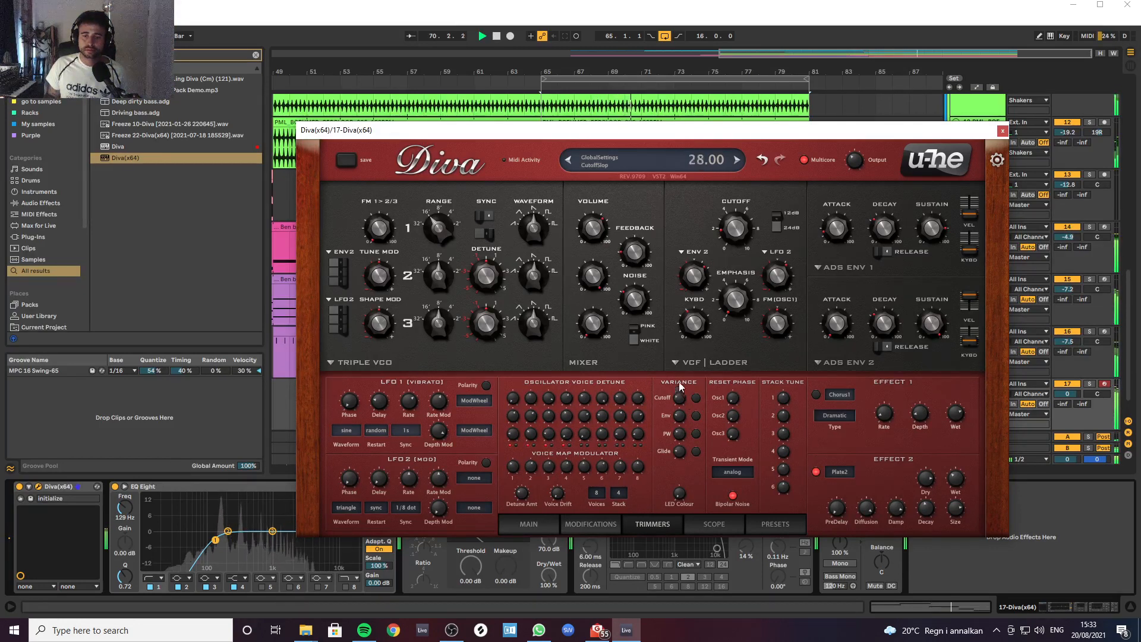
drag(680, 417, 677, 386)
drag(680, 435, 678, 418)
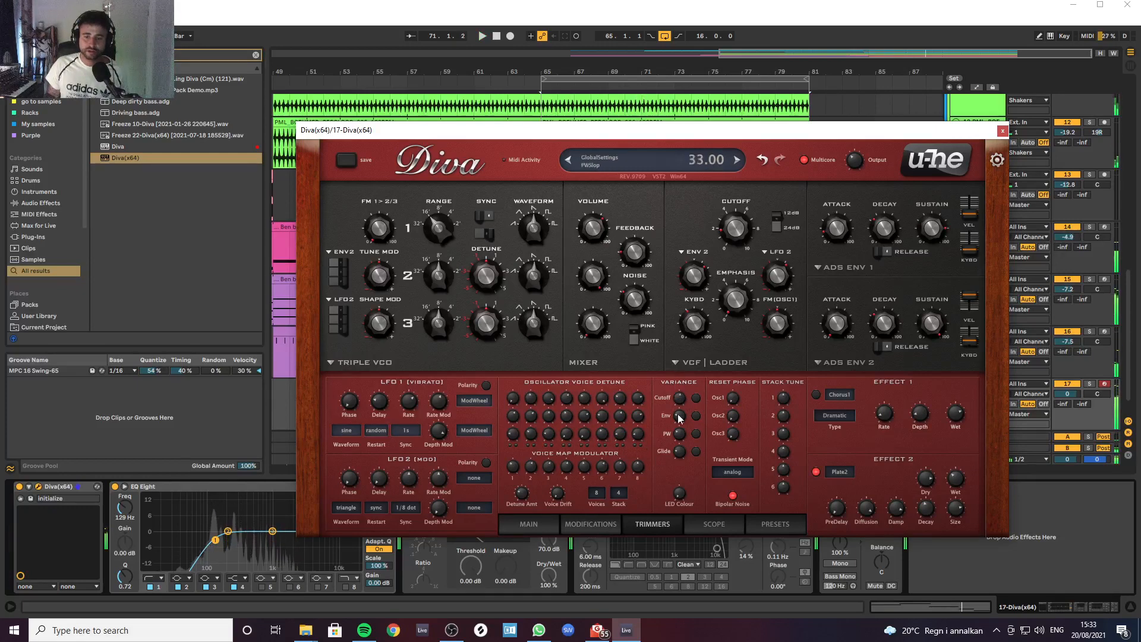
key(space)
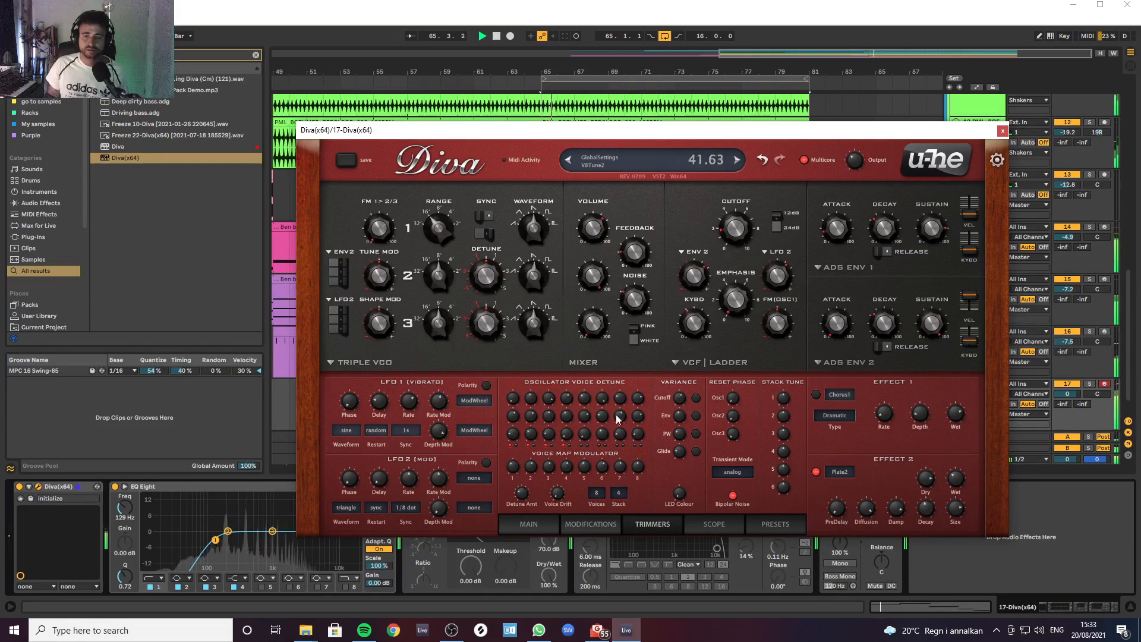
drag(605, 464, 605, 469)
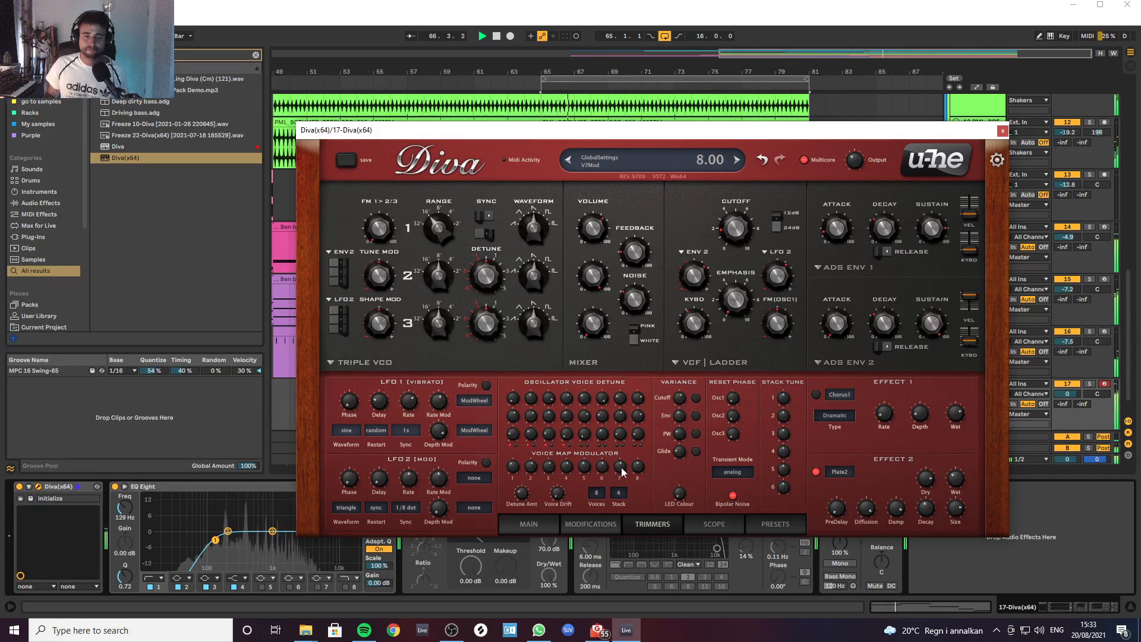
click(529, 525)
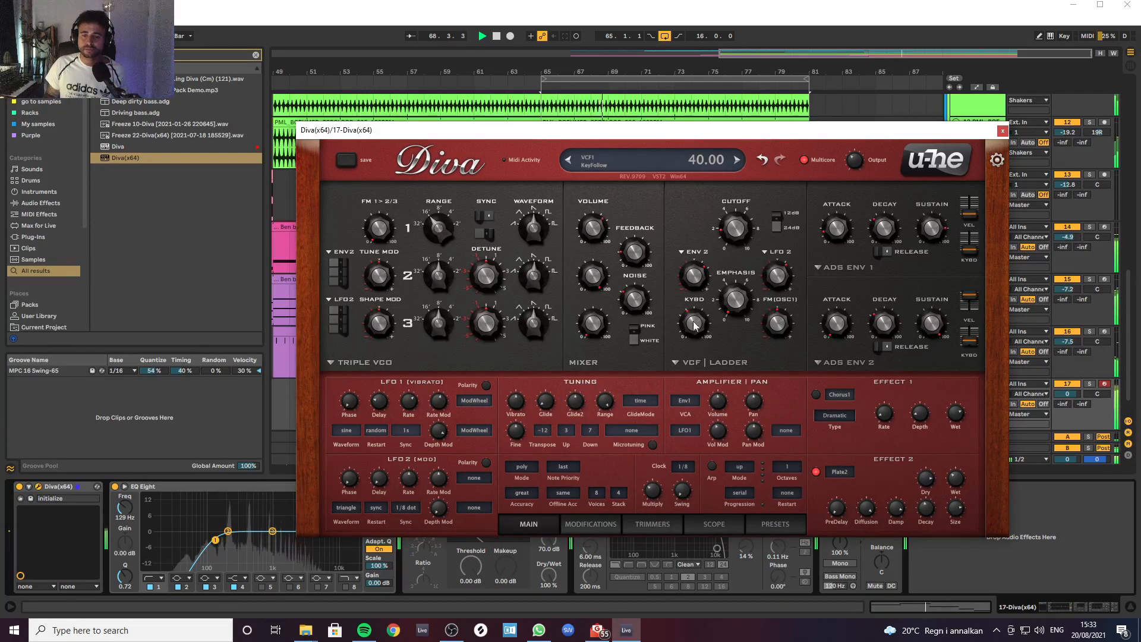
Step: Adjust the filter's keyboard tracking and lower the oscillator FM amount while the melody plays
drag(699, 339, 698, 346)
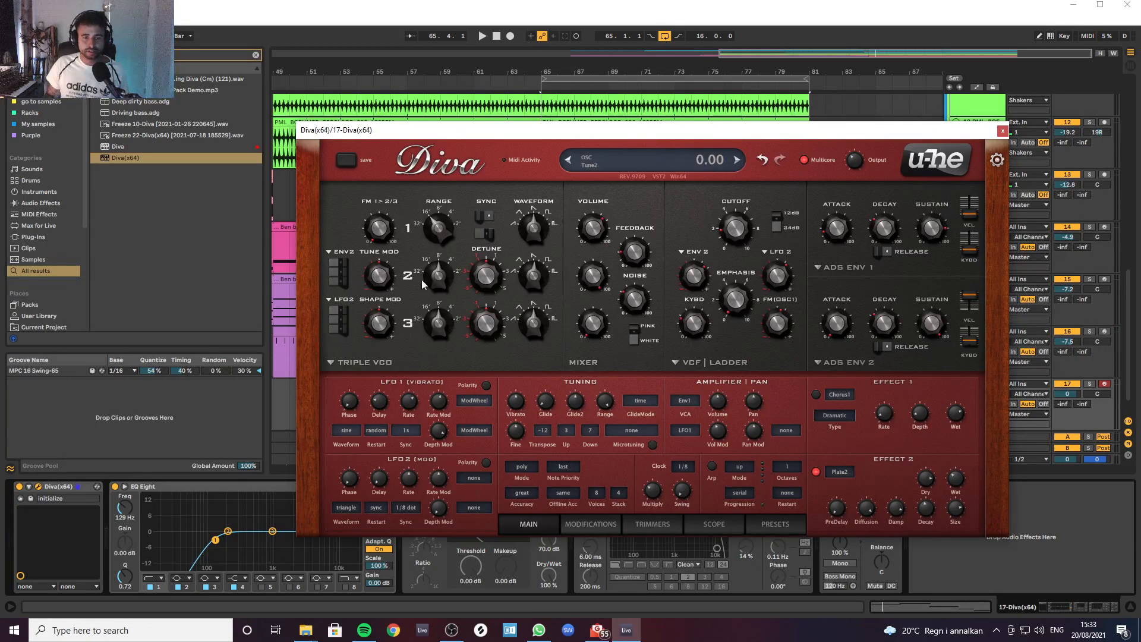
key(space)
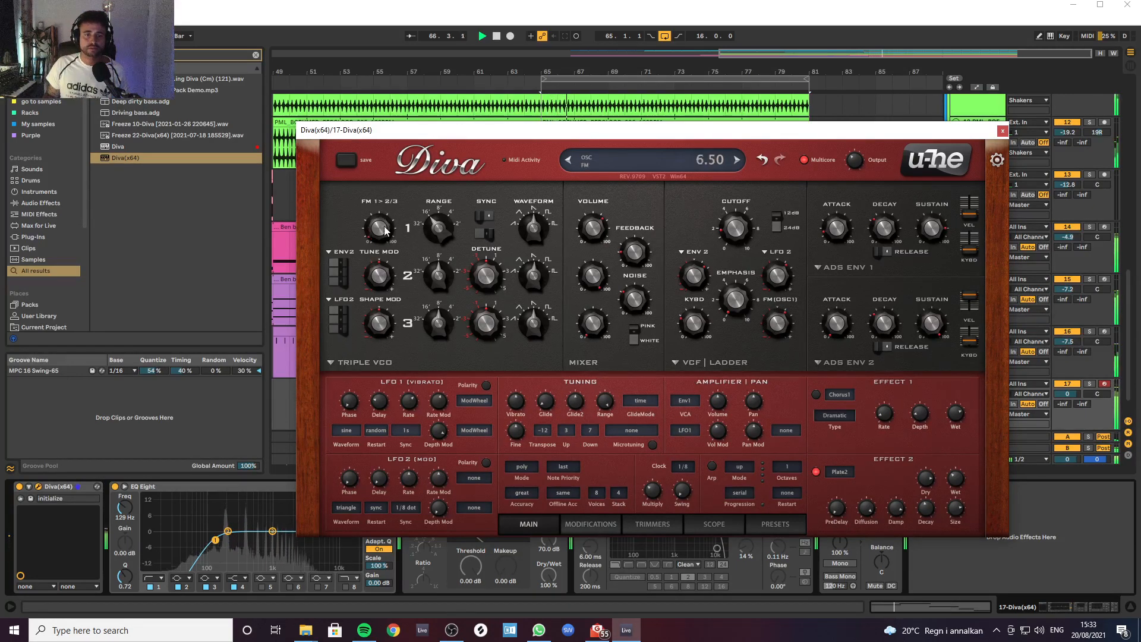
scroll(385, 229, down, 3)
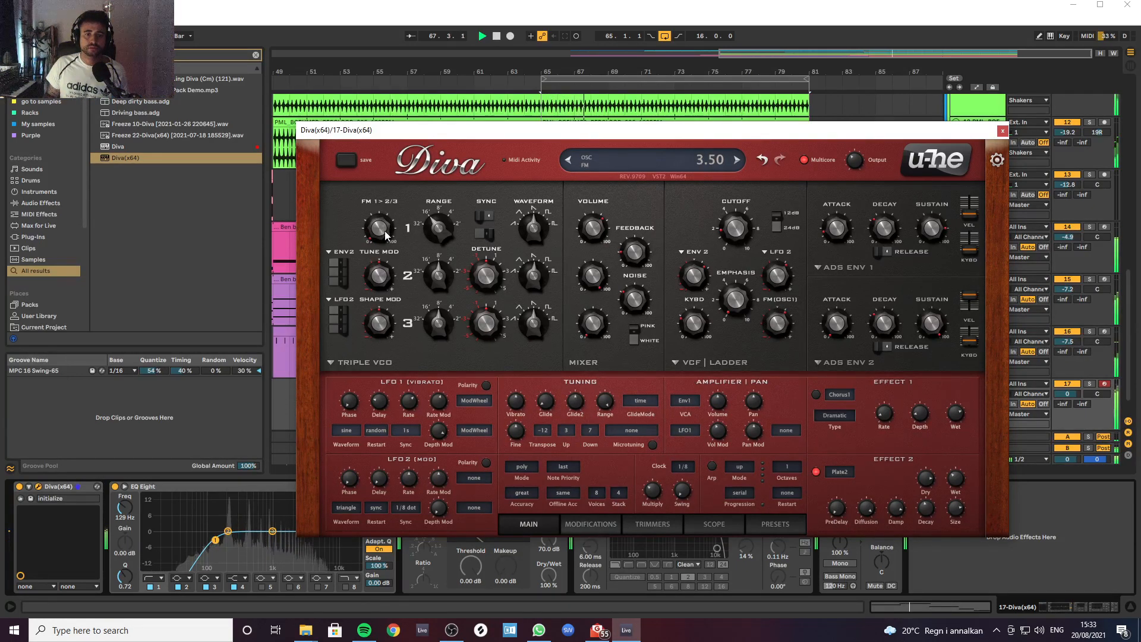
Step: Raise oscillator 1's range and adjust its waveform shape while the melody plays
drag(439, 224, 441, 186)
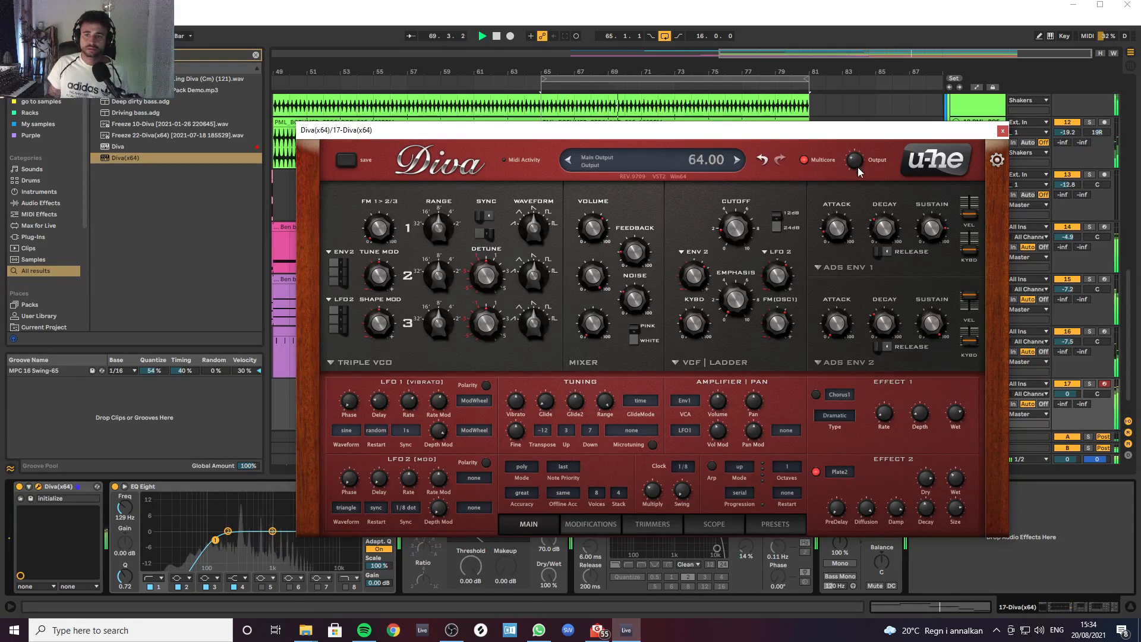
scroll(857, 168, down, 3)
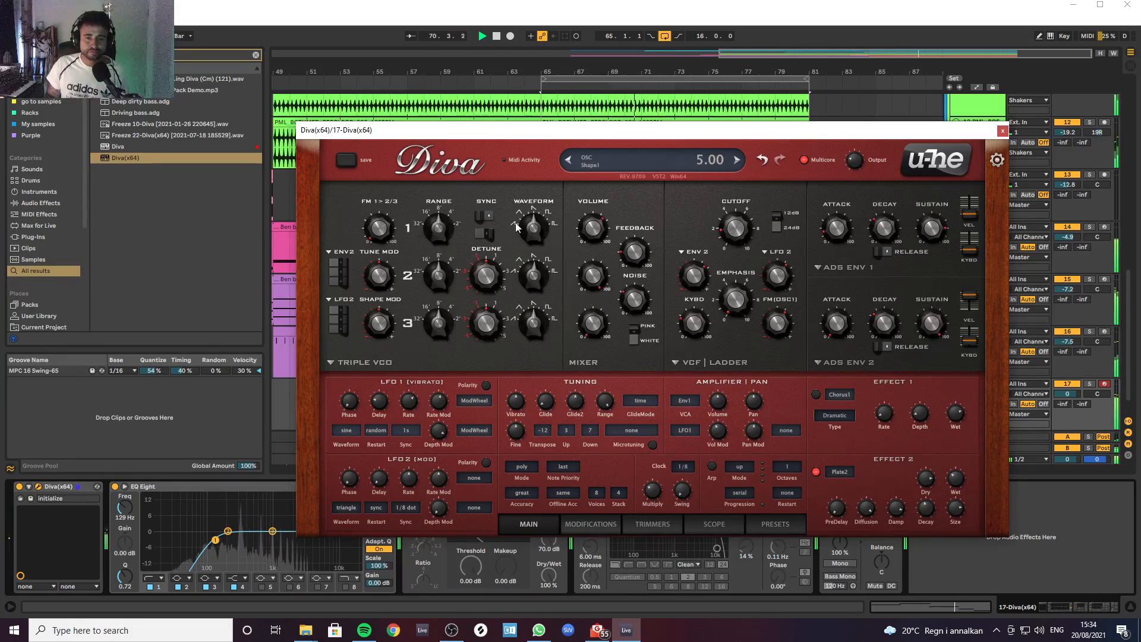
drag(515, 223, 532, 244)
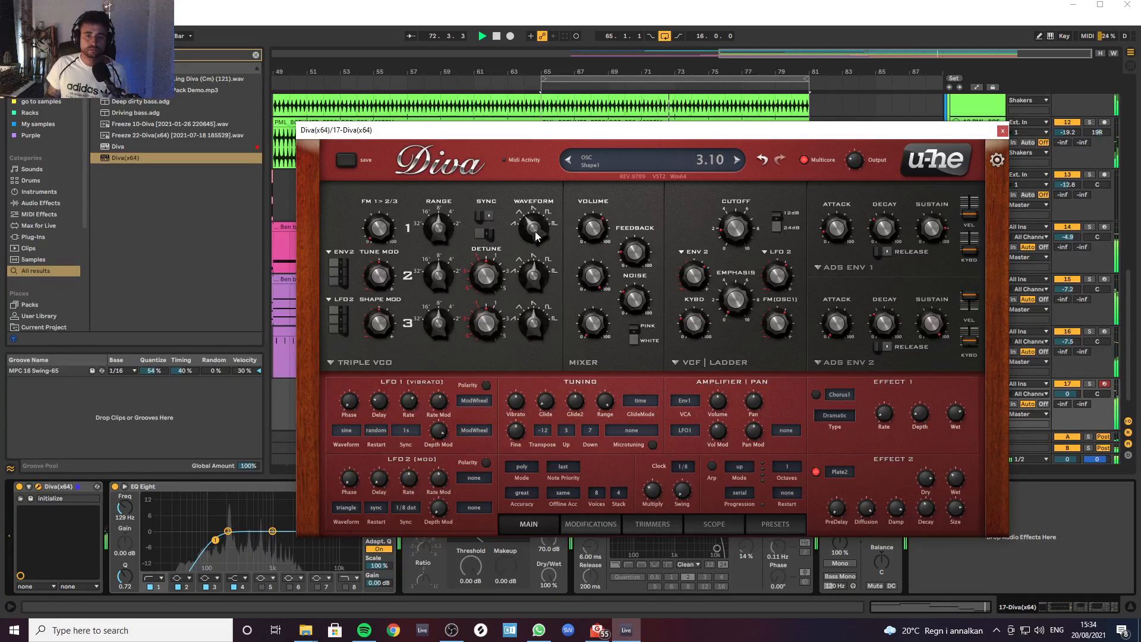
drag(535, 231, 541, 229)
Step: Change Effect 1 to Delay1 and set the filter cutoff's LFO 2 modulation depth to 32
drag(778, 283, 778, 282)
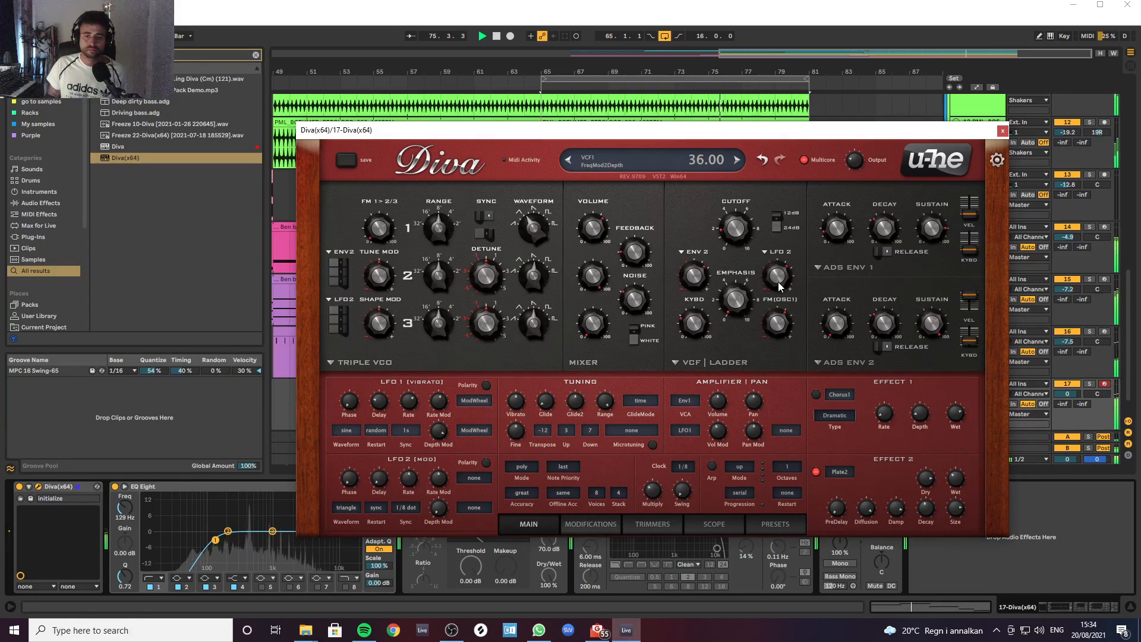
click(840, 395)
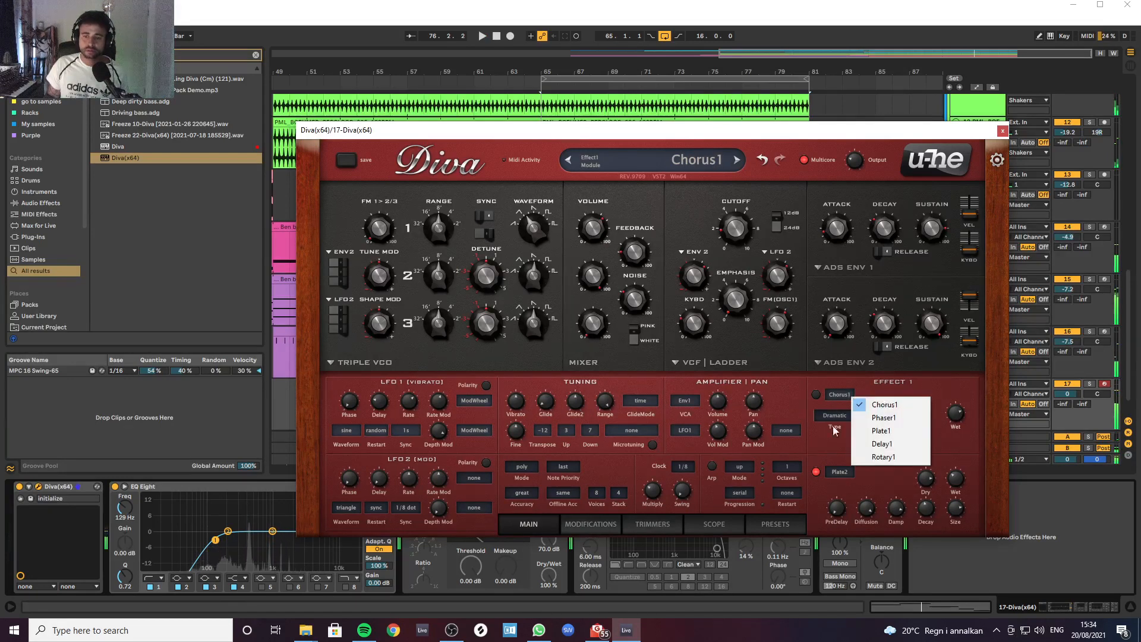
click(883, 444)
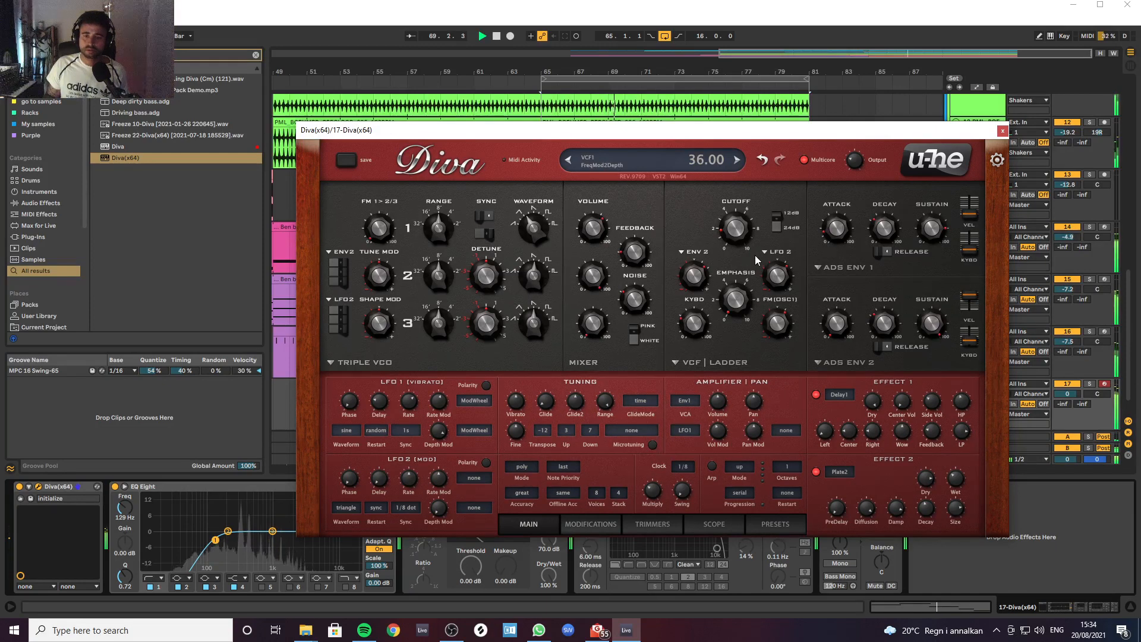
mouse_move(774, 287)
mouse_down()
mouse_move(773, 266)
mouse_move(772, 283)
mouse_up()
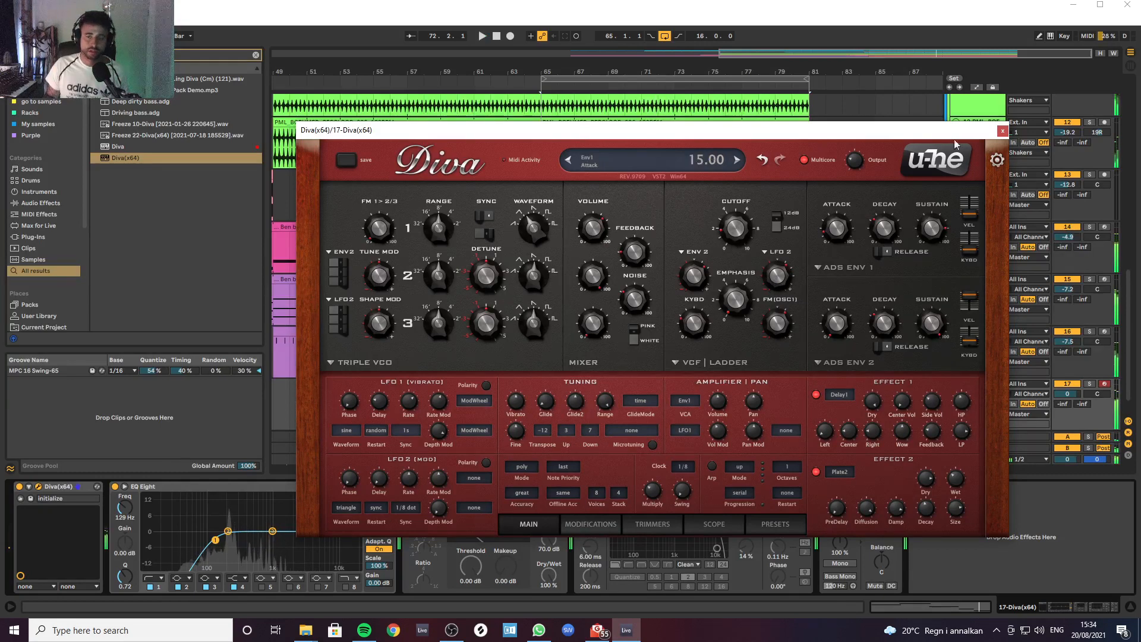
click(1003, 130)
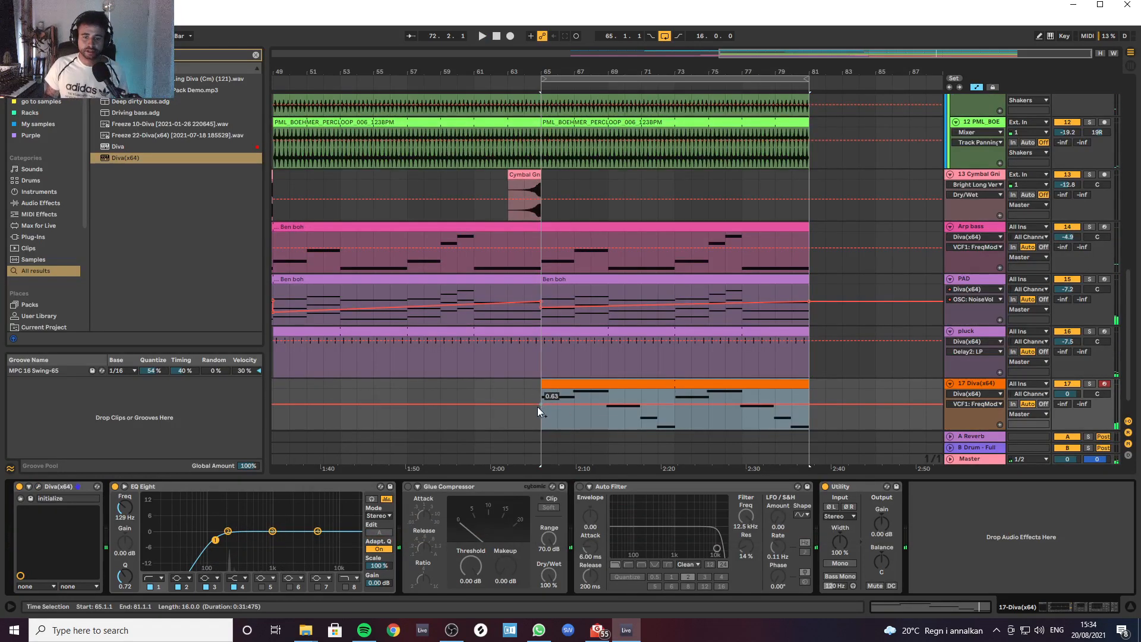
Step: Draw rising automation of Diva's second filter modulation depth near bars 67 to 71 on track 17 and play it back
click(537, 406)
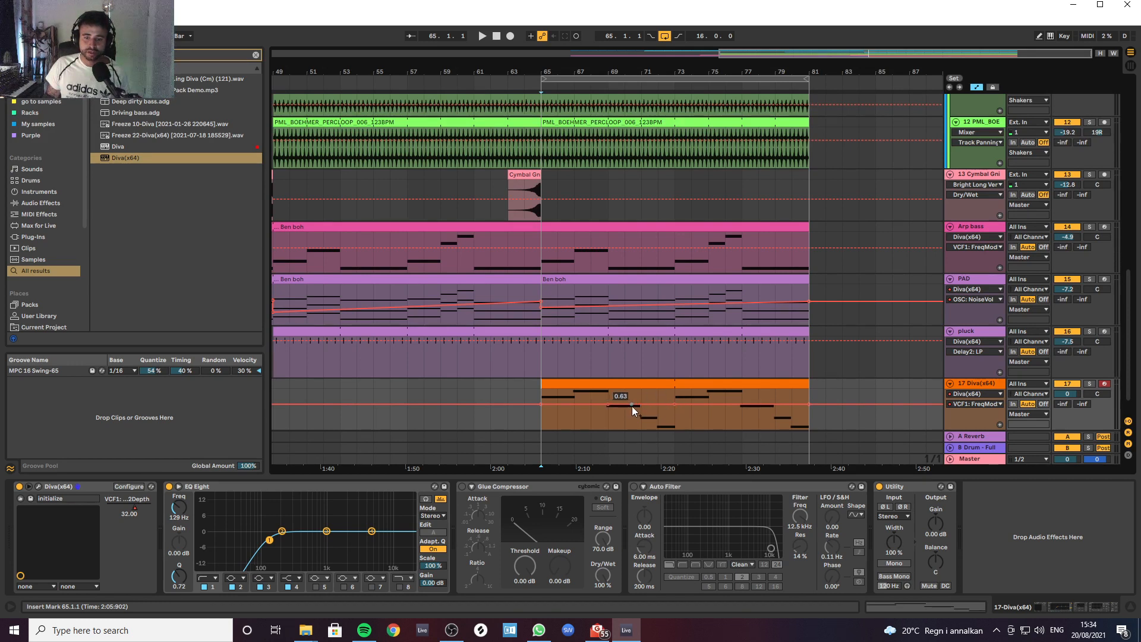
mouse_move(622, 403)
mouse_down()
mouse_move(601, 400)
mouse_move(609, 402)
mouse_up()
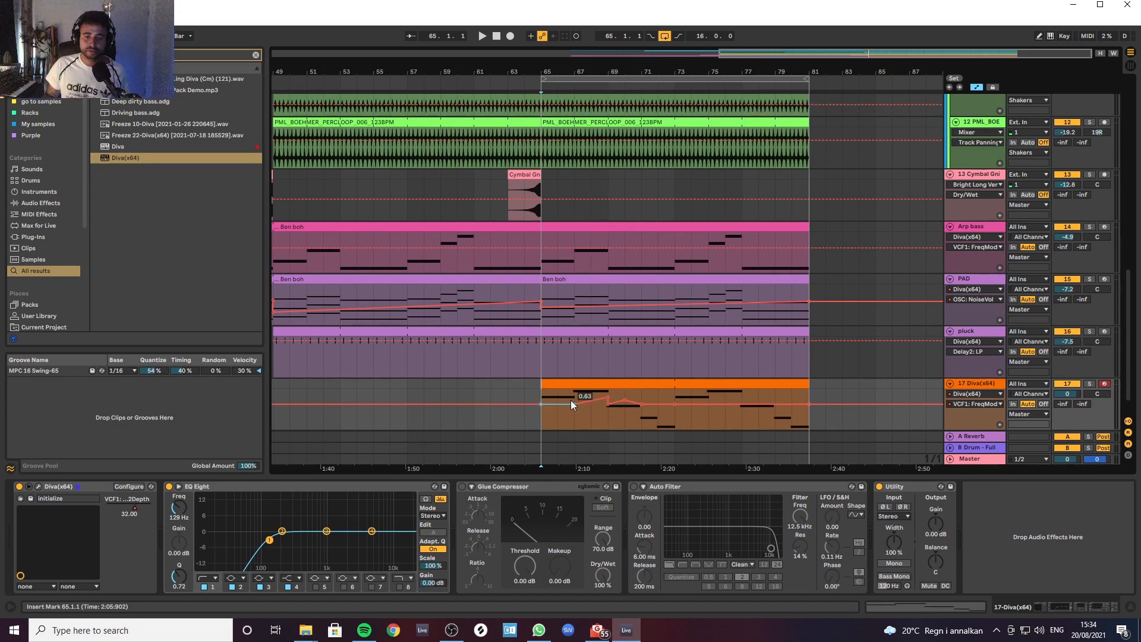
key(space)
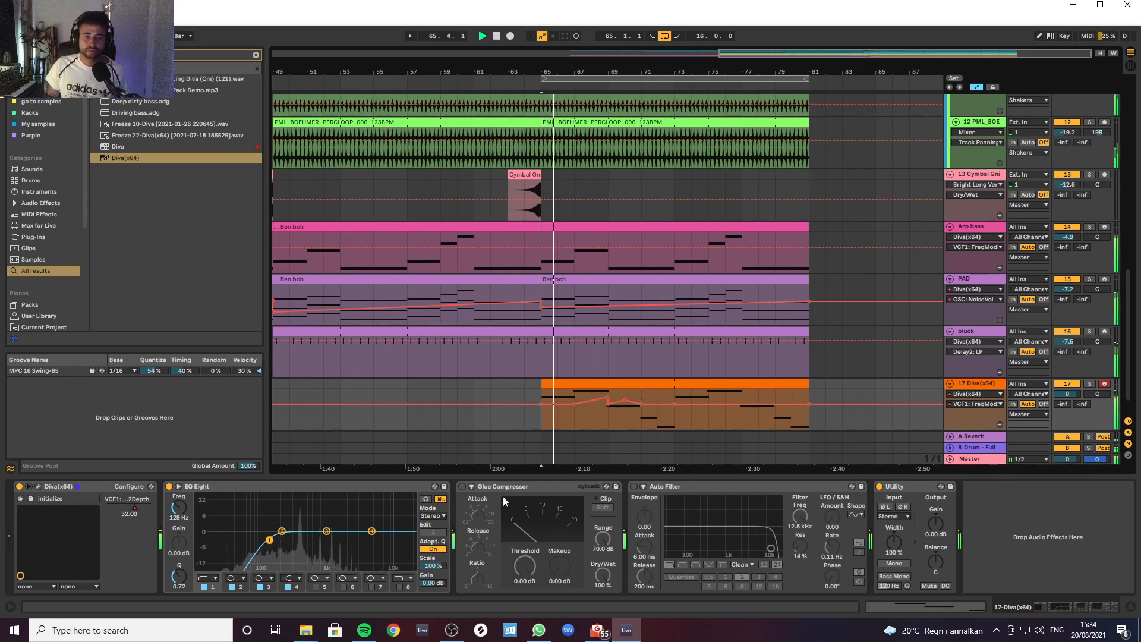
key(space)
Step: Enable the Glue Compressor with a threshold of -11.4 dB and a makeup gain of 2.06 dB
click(534, 568)
drag(533, 568, 533, 587)
key(space)
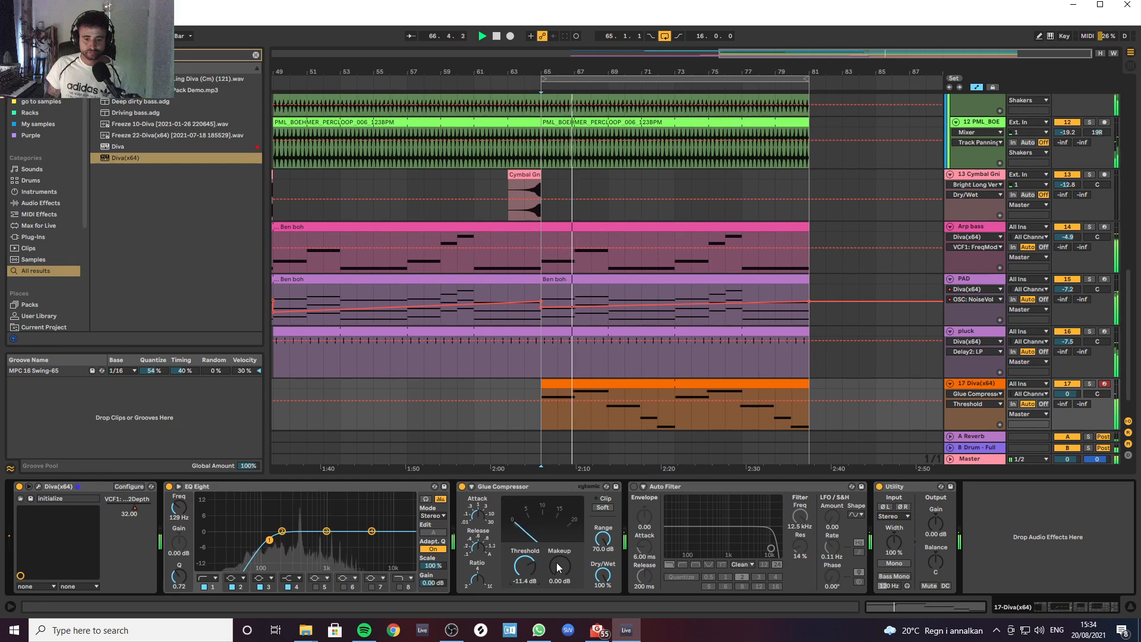
drag(559, 566, 559, 554)
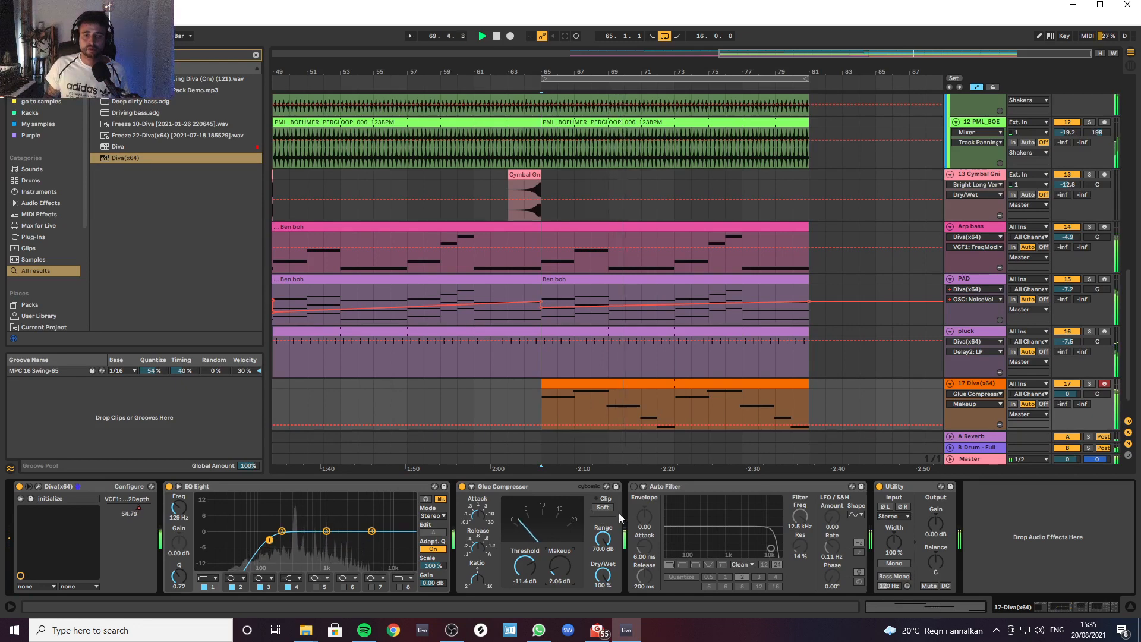
Step: Assign LFO2 as Diva's Noise & Dual VCO Mix modulation source, adjust its depth and play the melody
click(39, 487)
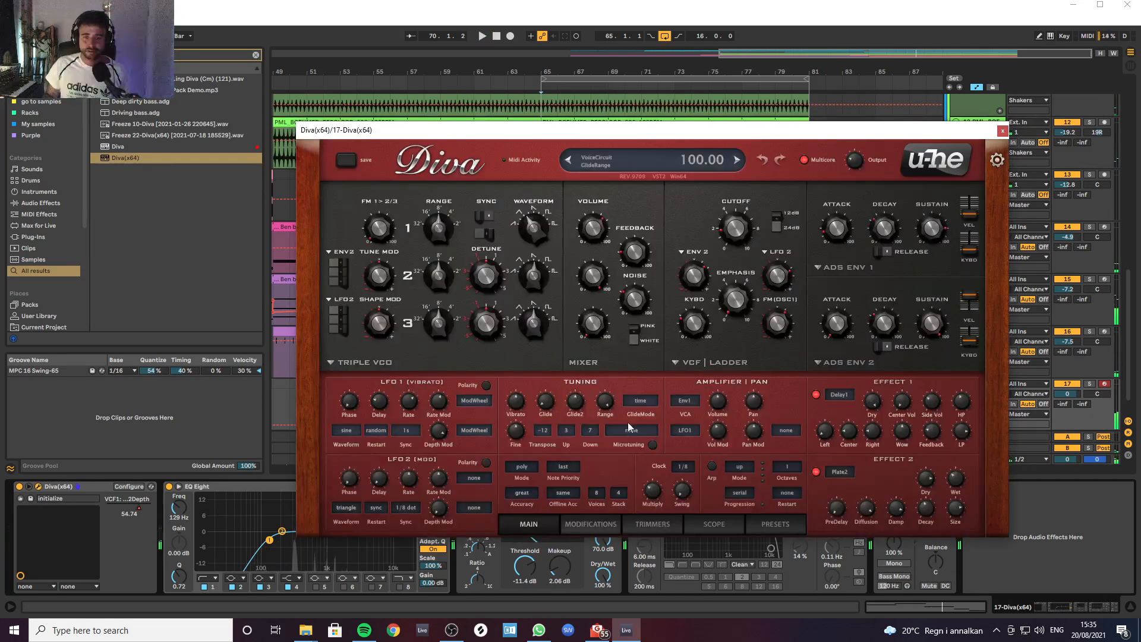
click(610, 526)
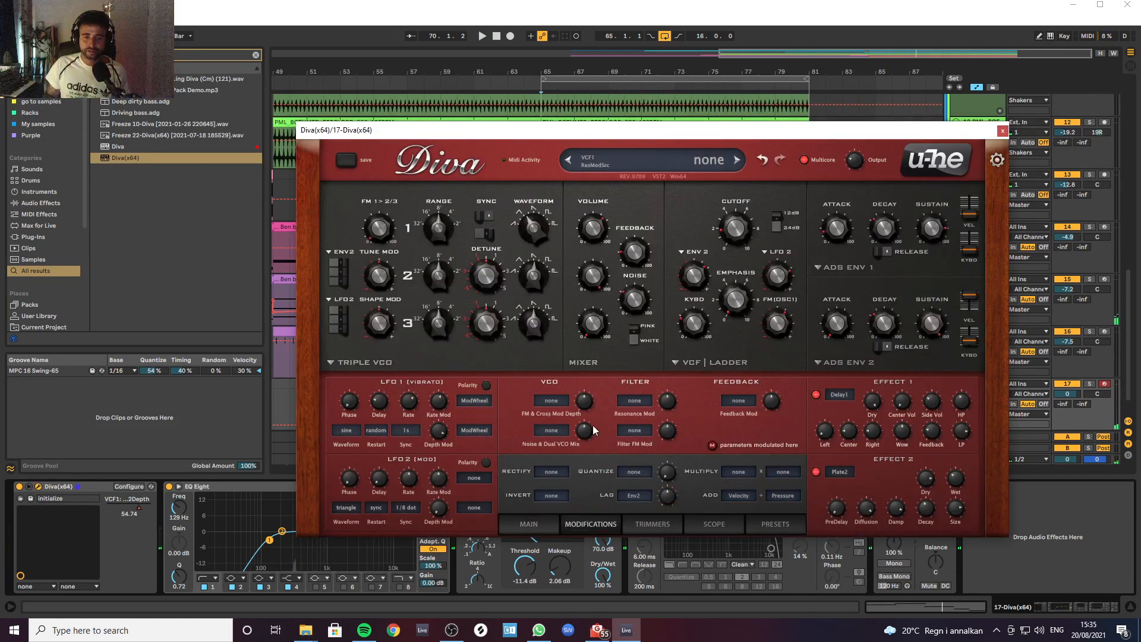
click(562, 432)
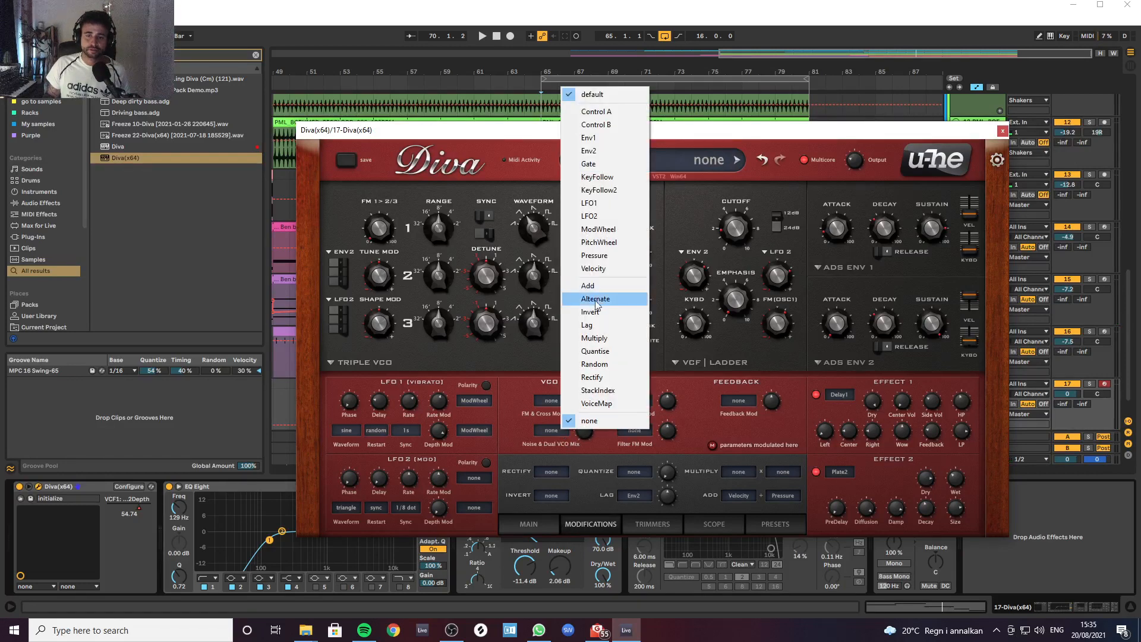
click(589, 216)
mouse_move(586, 431)
mouse_down()
mouse_move(585, 404)
mouse_move(588, 441)
mouse_up()
key(space)
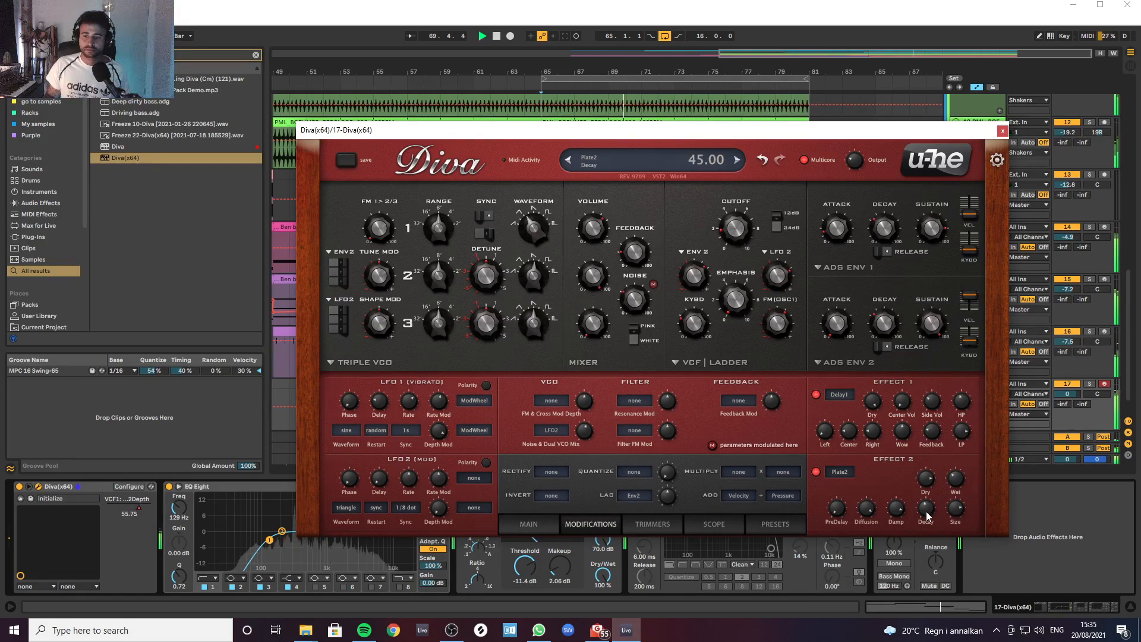
Step: Adjust the Wet level of the Plate2 reverb in Effect 2 and play the melody
key(space)
drag(954, 480, 955, 477)
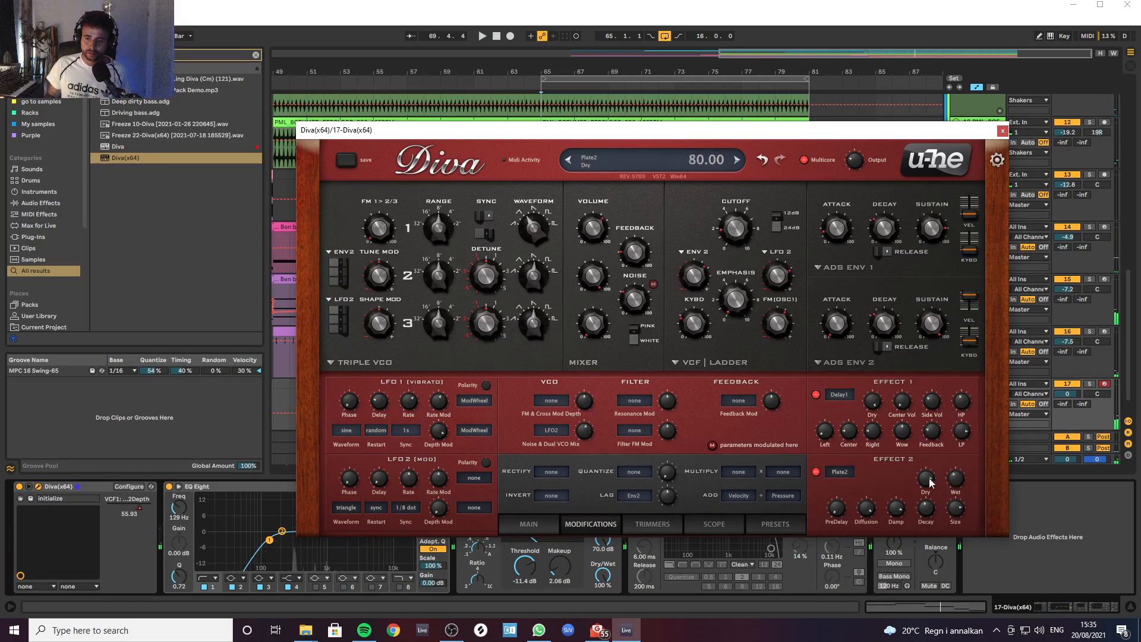
key(space)
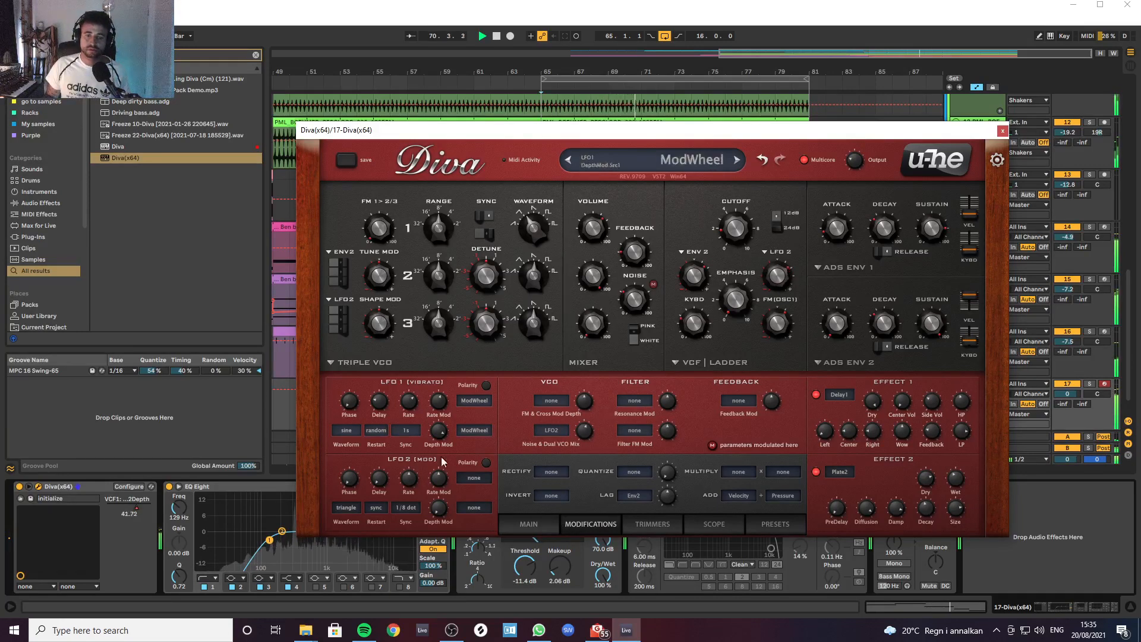
Step: Set LFO 2 to a saw down waveform with Polarity on and adjust the mixer's Feedback amount
click(354, 514)
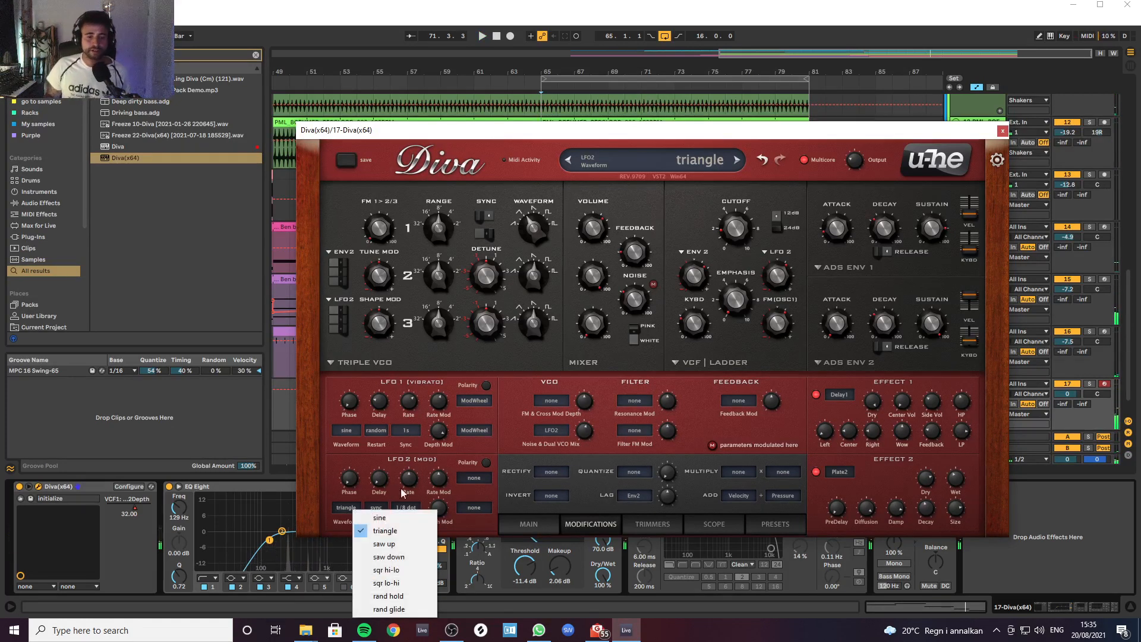
click(387, 559)
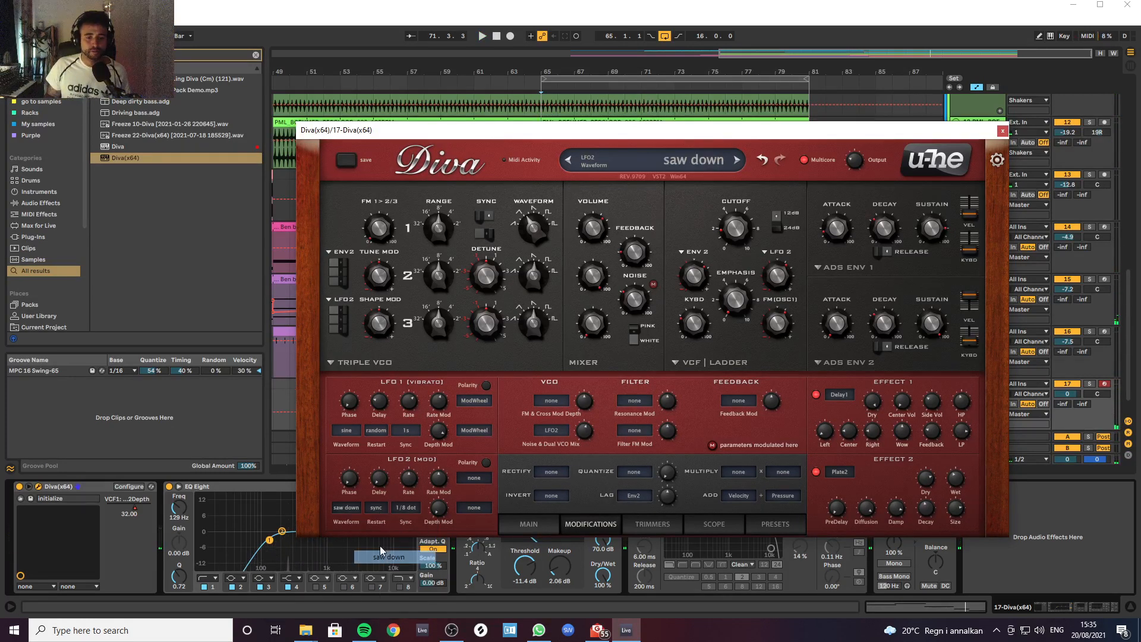
click(487, 463)
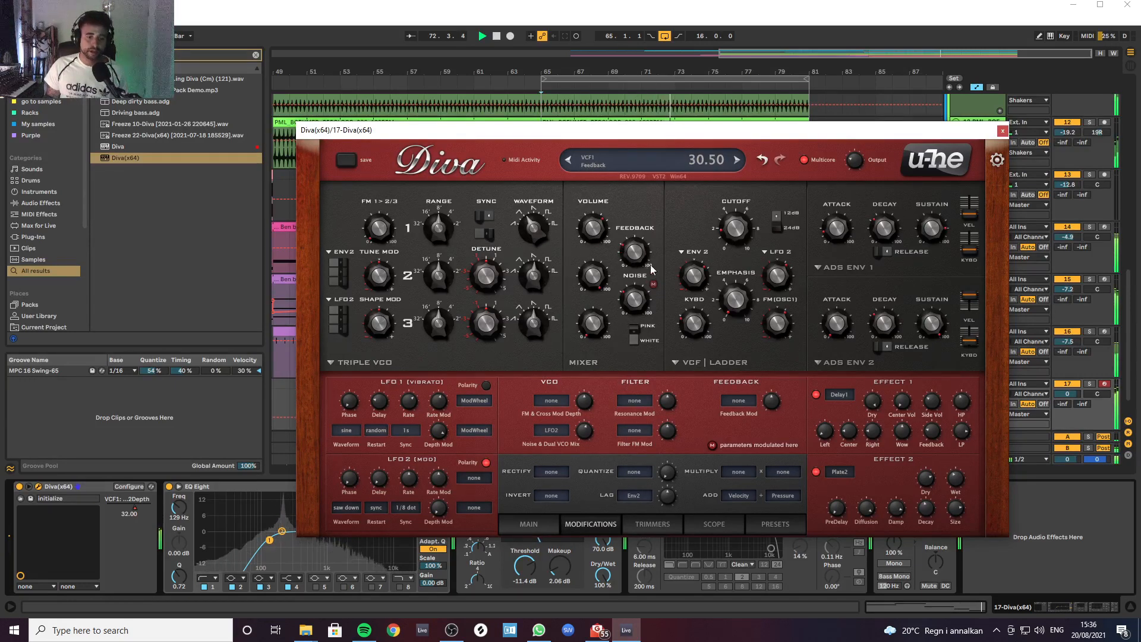
mouse_move(642, 259)
mouse_down()
mouse_move(641, 226)
mouse_move(639, 271)
mouse_move(640, 260)
mouse_up()
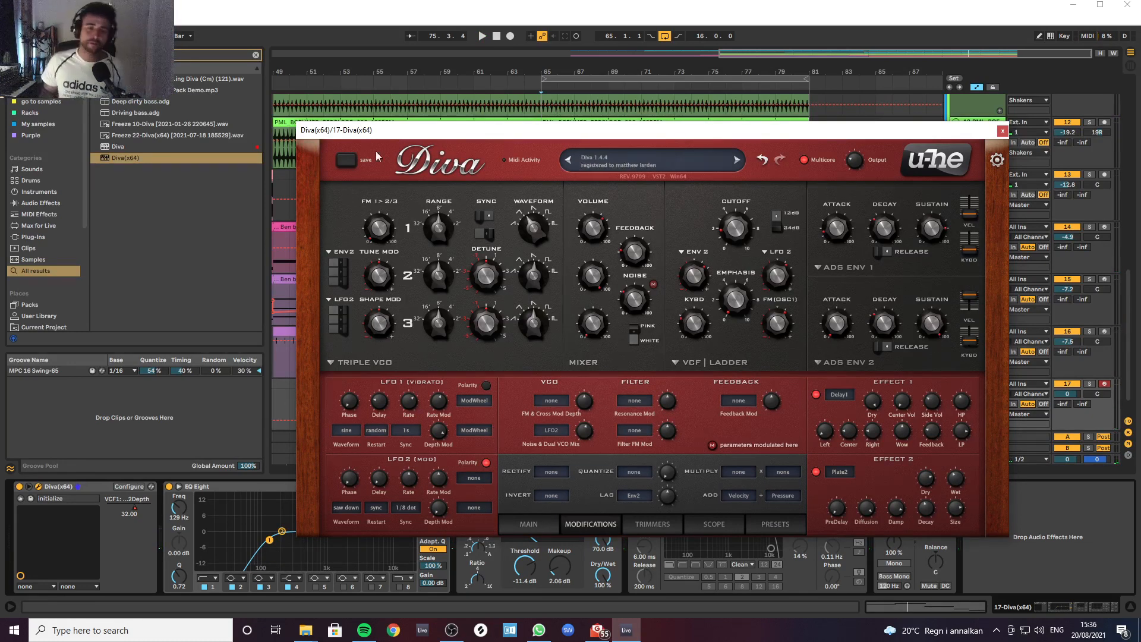
Step: Start saving the patch as a preset and name it "Lead idea Lfo noise"
click(350, 162)
drag(650, 245, 556, 243)
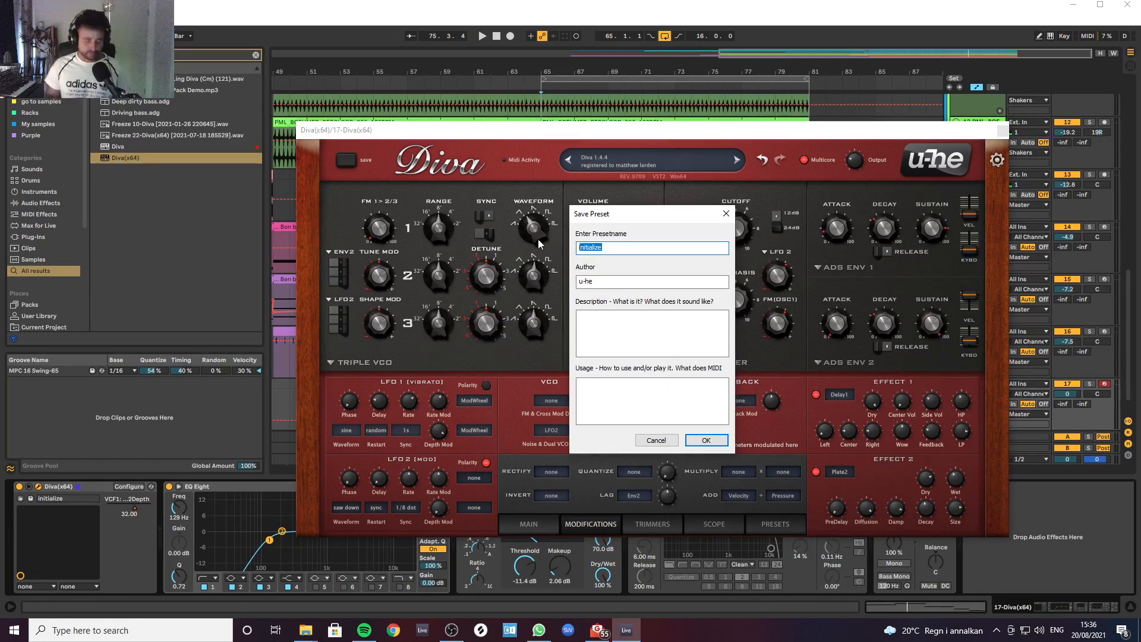
text(LEAd id)
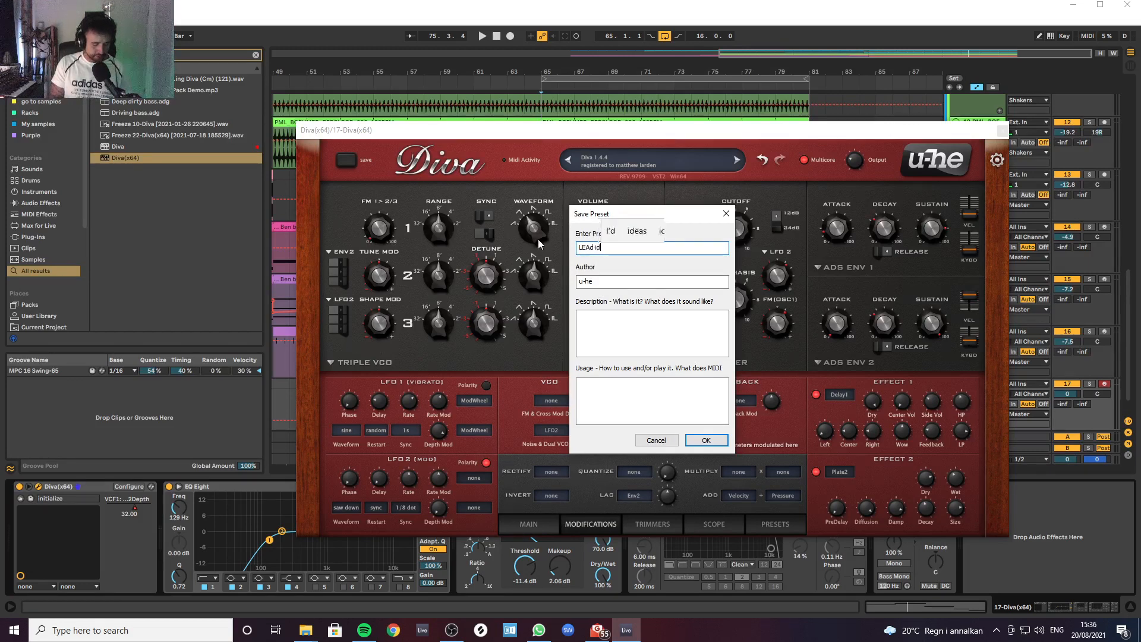
key(BackSpace)
key(BackSpace)
key(BackSpace)
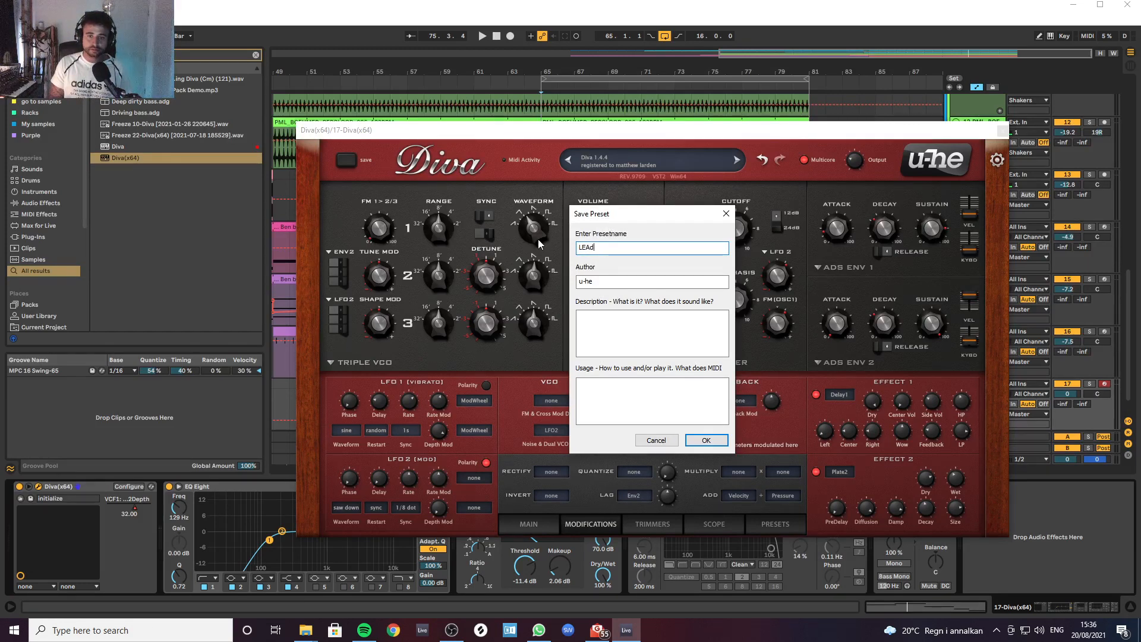
key(BackSpace)
key(BackSpace)
key(BackSpace)
key(BackSpace)
text(L)
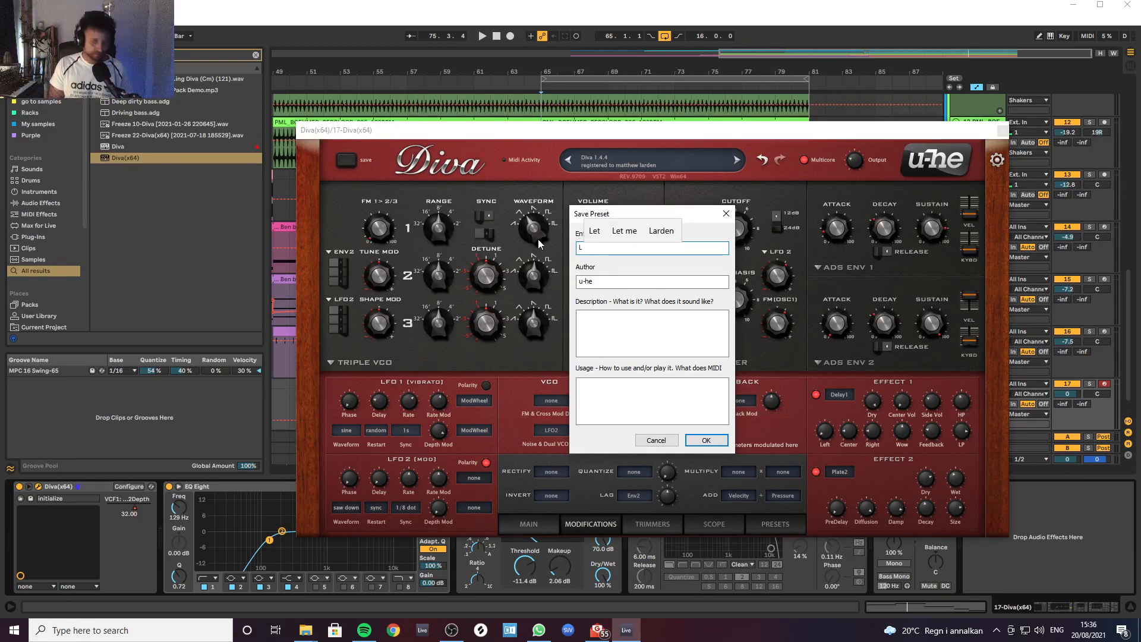
text(ead idea )
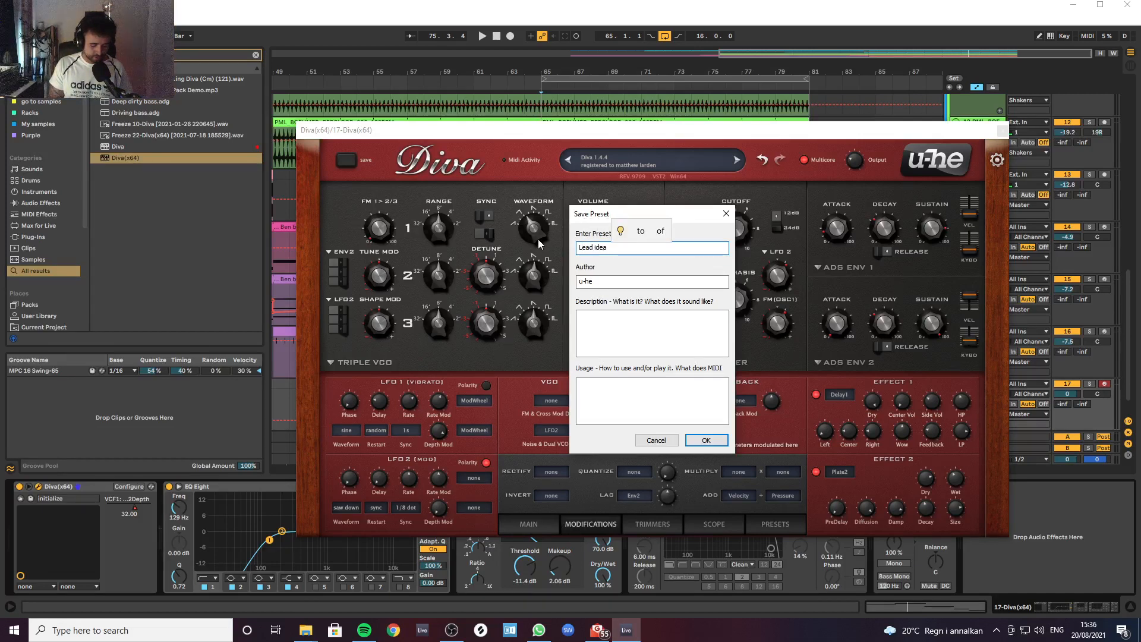
text(Lfo nop)
key(BackSpace)
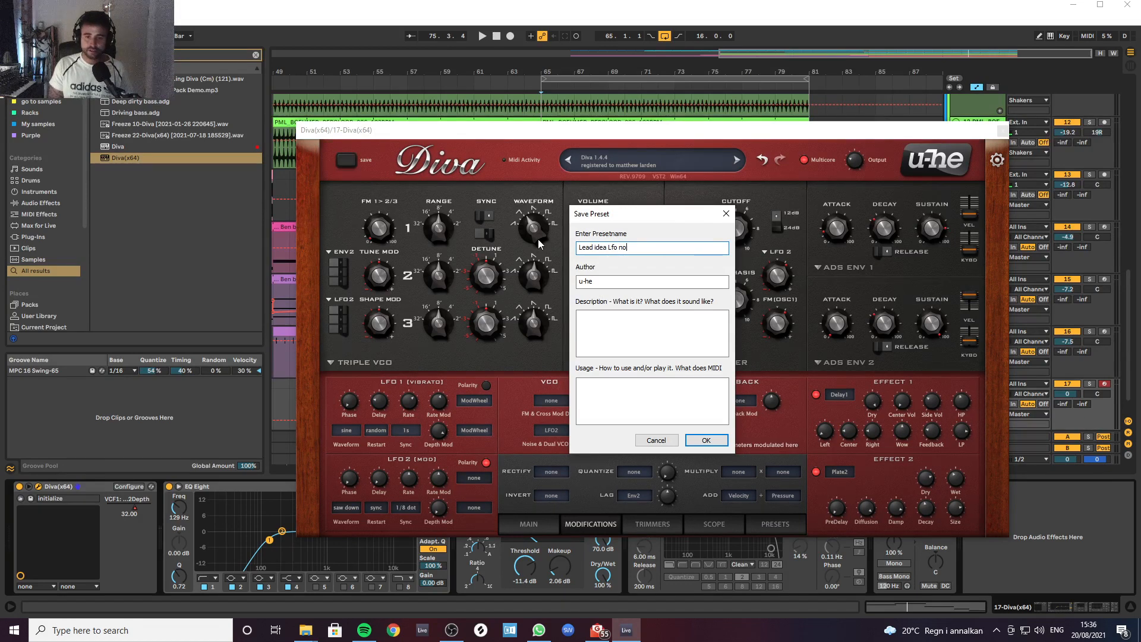
text(ise)
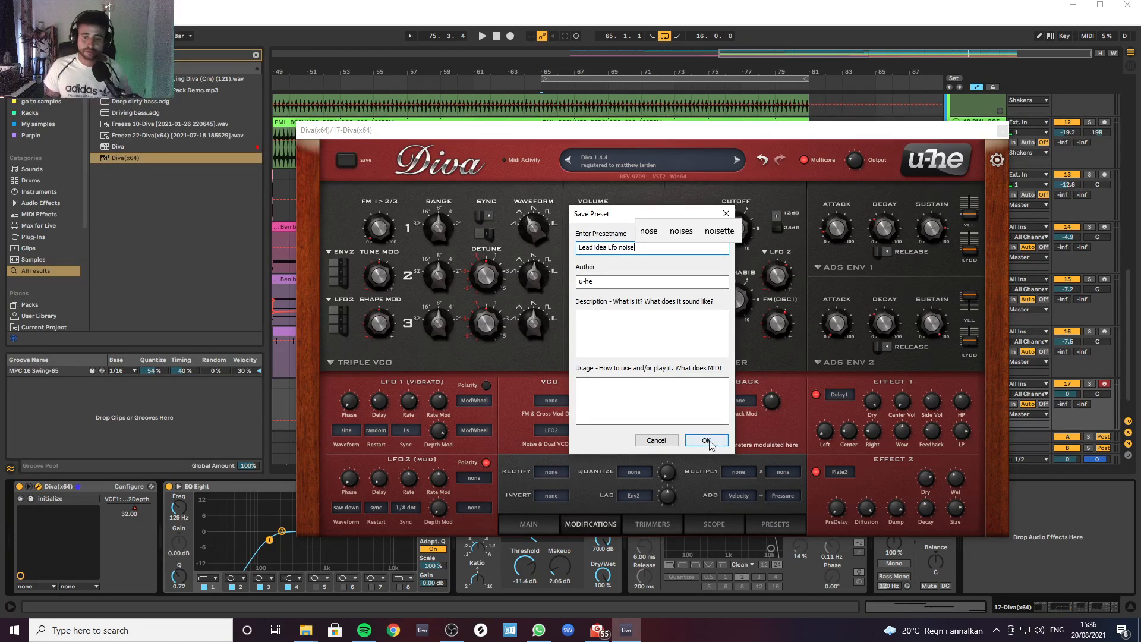
Step: Replace the preset's author with the producer's name, save the preset and close the Diva window
key(Tab)
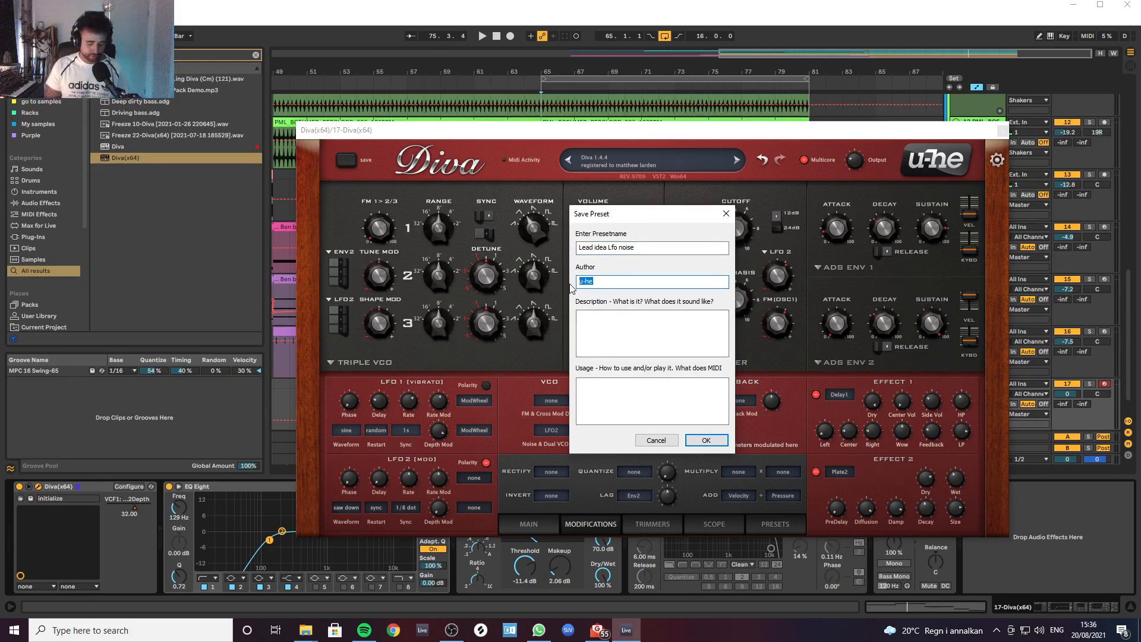
text(LAR)
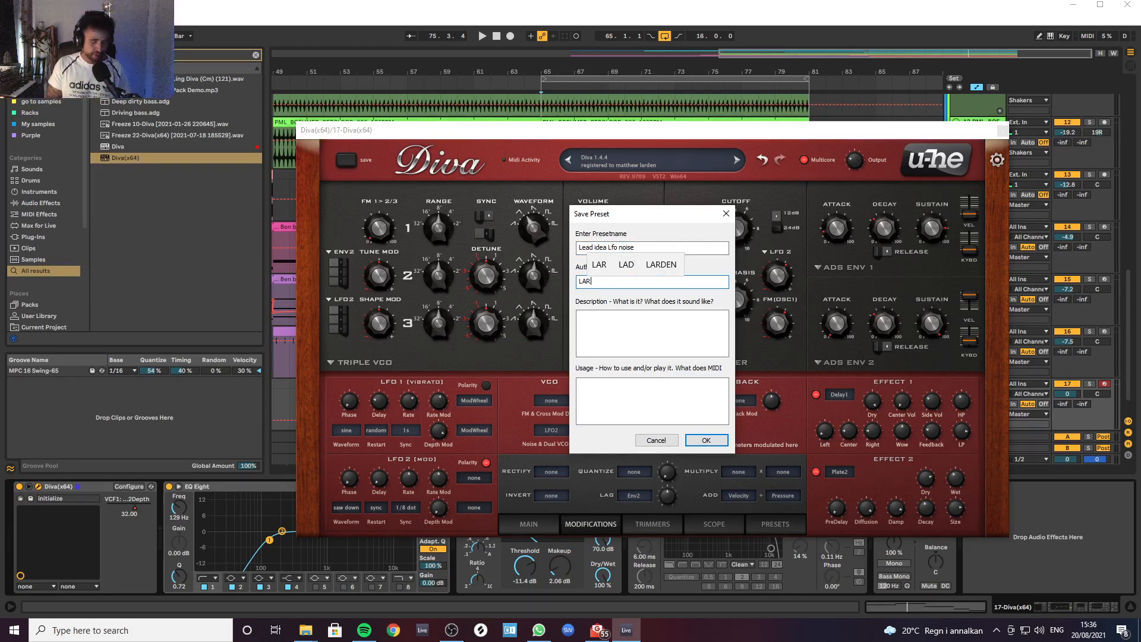
click(716, 441)
click(1003, 135)
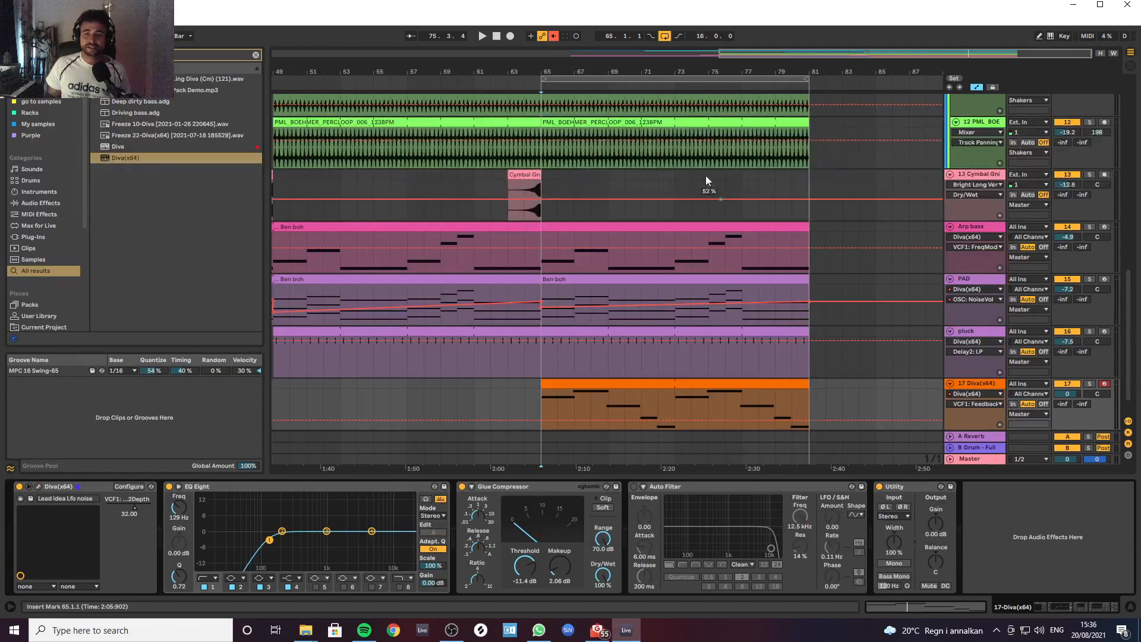
key(minus)
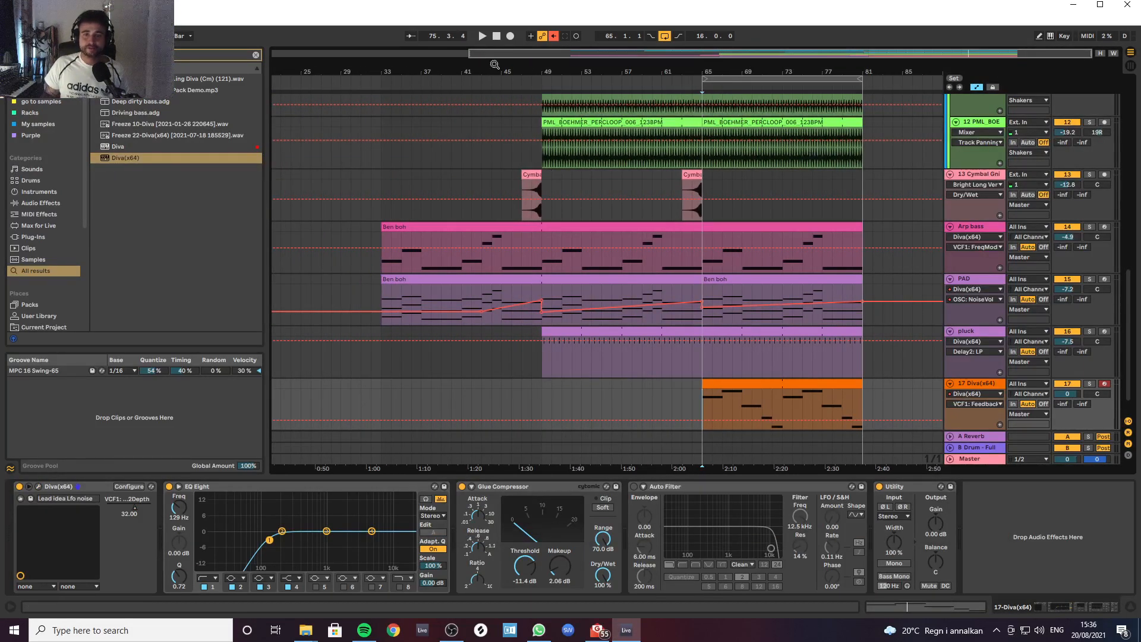
drag(781, 75, 815, 70)
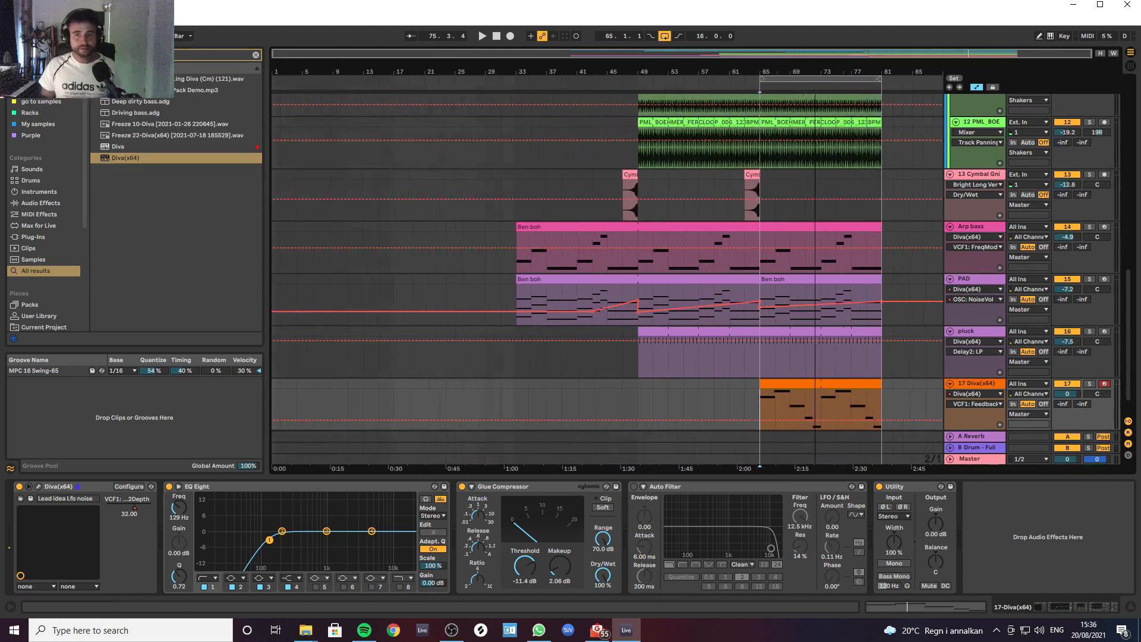
drag(899, 70, 898, 76)
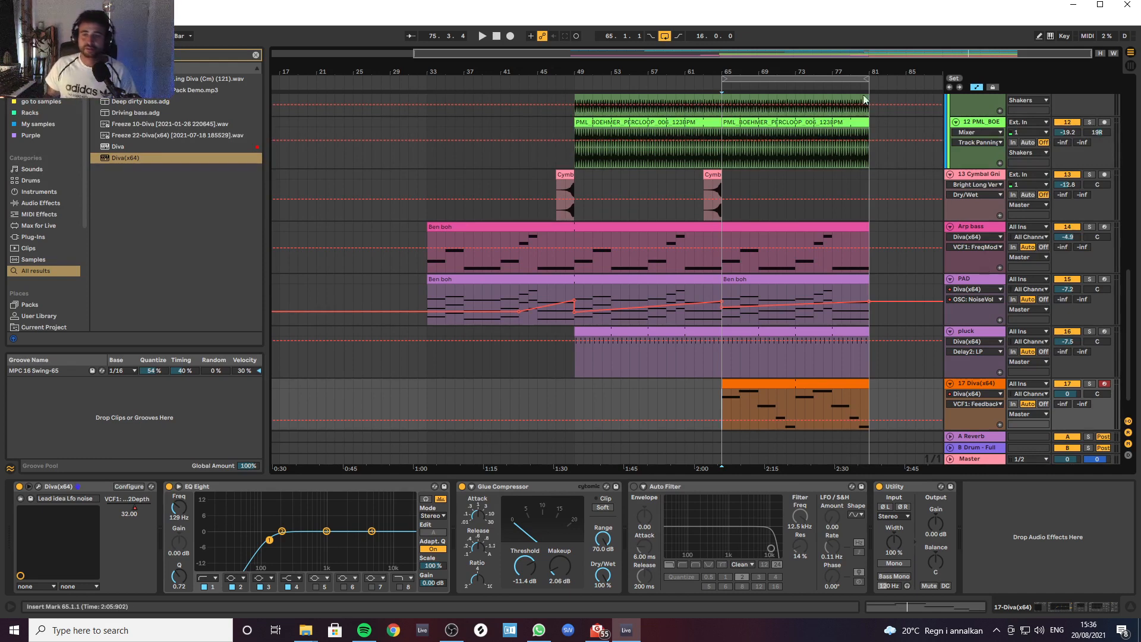
drag(884, 71, 874, 78)
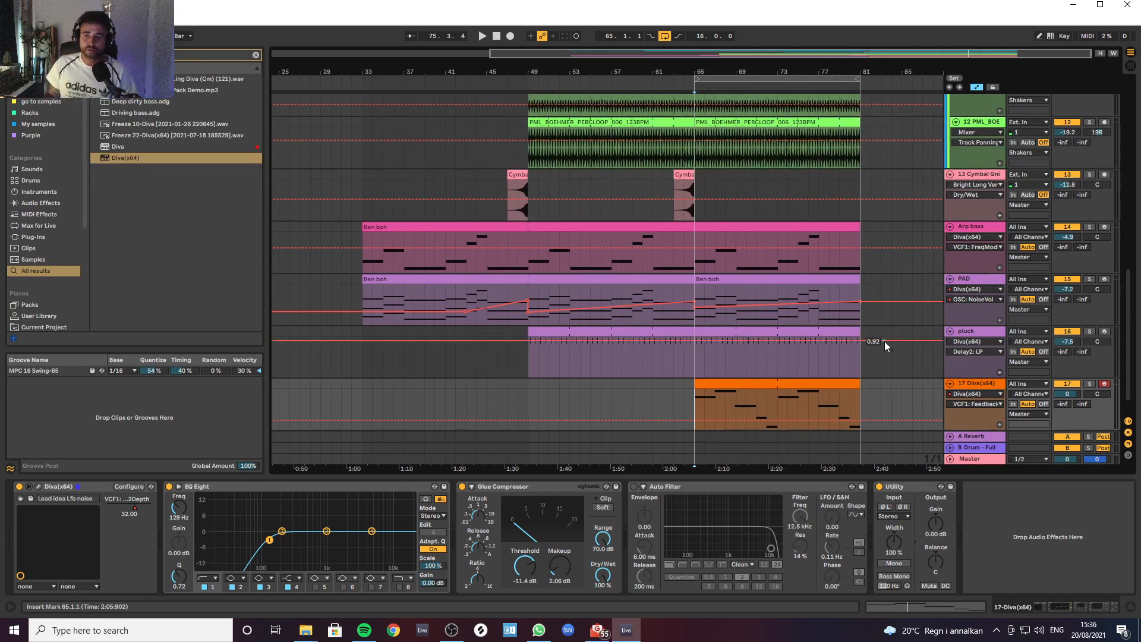